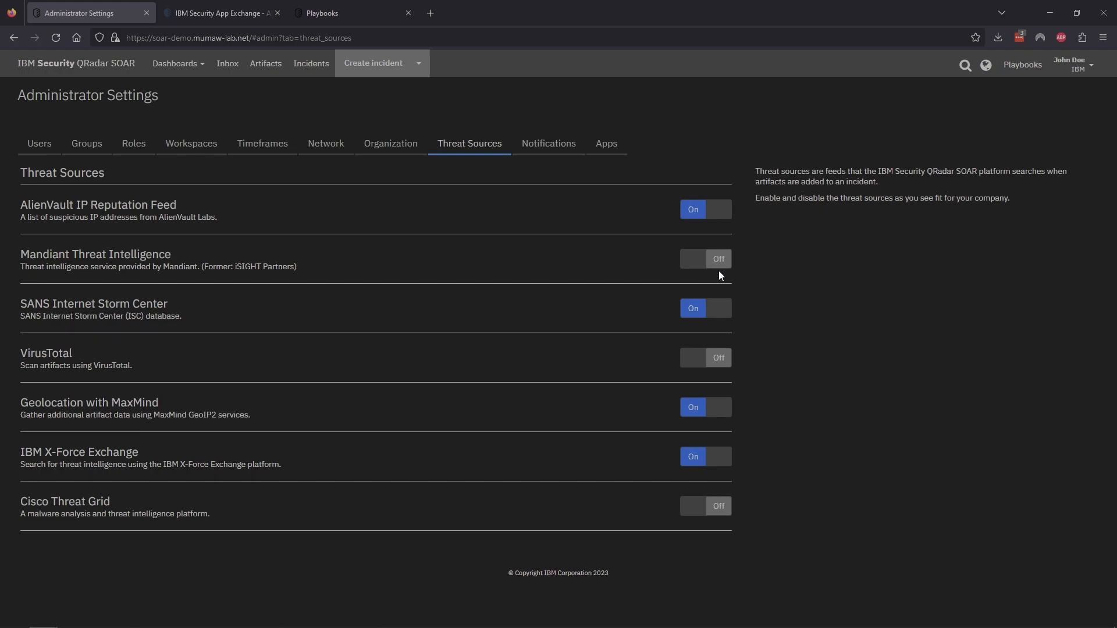
# - Check which account details enabling the Mandiant Threat Intelligence source requires, leave it disabled, and switch to the IBM Security App Exchange page
pyautogui.click(694, 259)
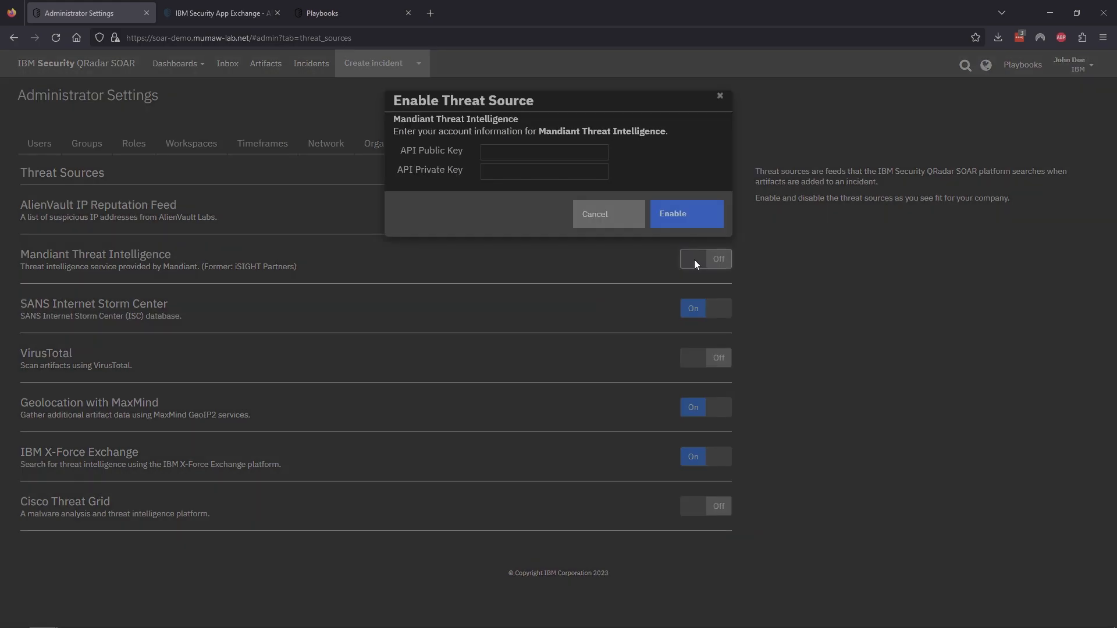
pyautogui.click(604, 220)
pyautogui.click(219, 9)
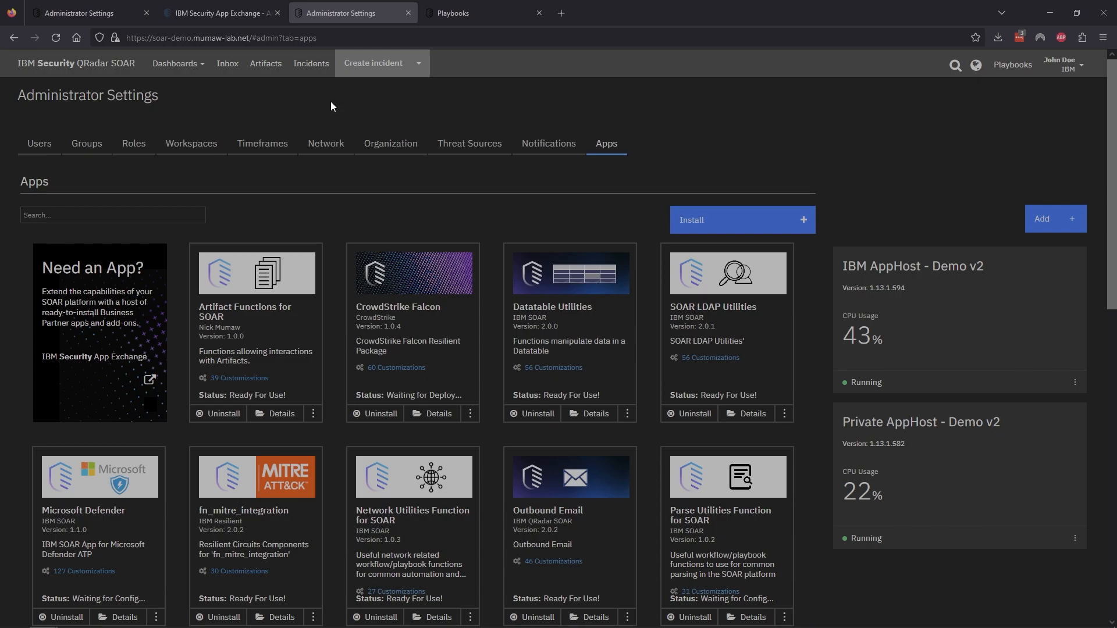
# - Browse the installed SOAR apps and open the details of fn_urlscanio
pyautogui.scroll(-8, 331, 102)
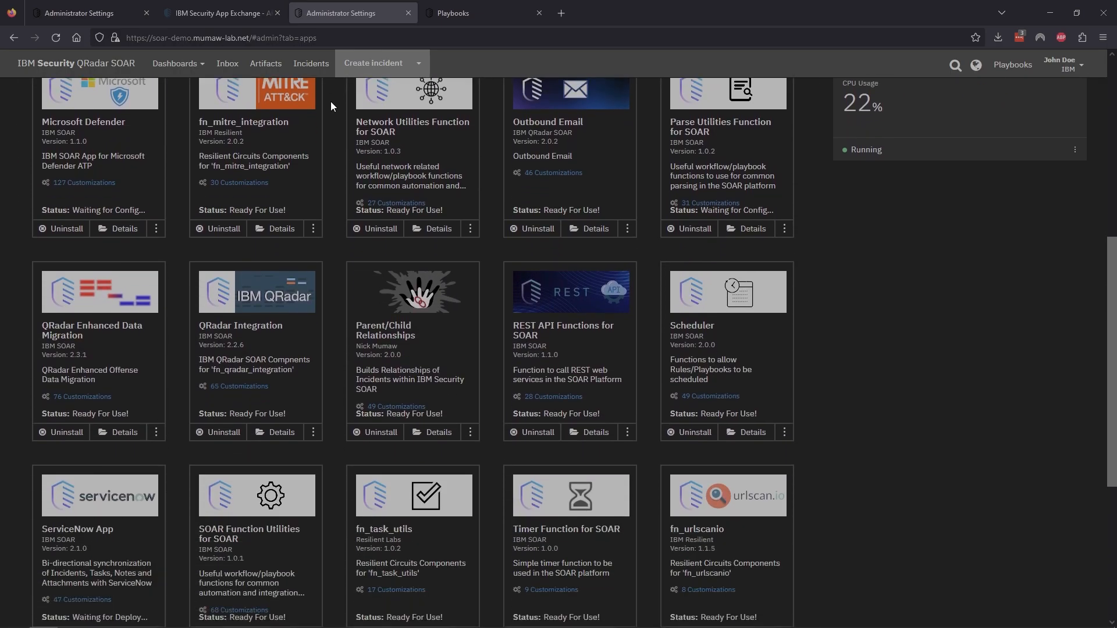
pyautogui.scroll(-3, 331, 106)
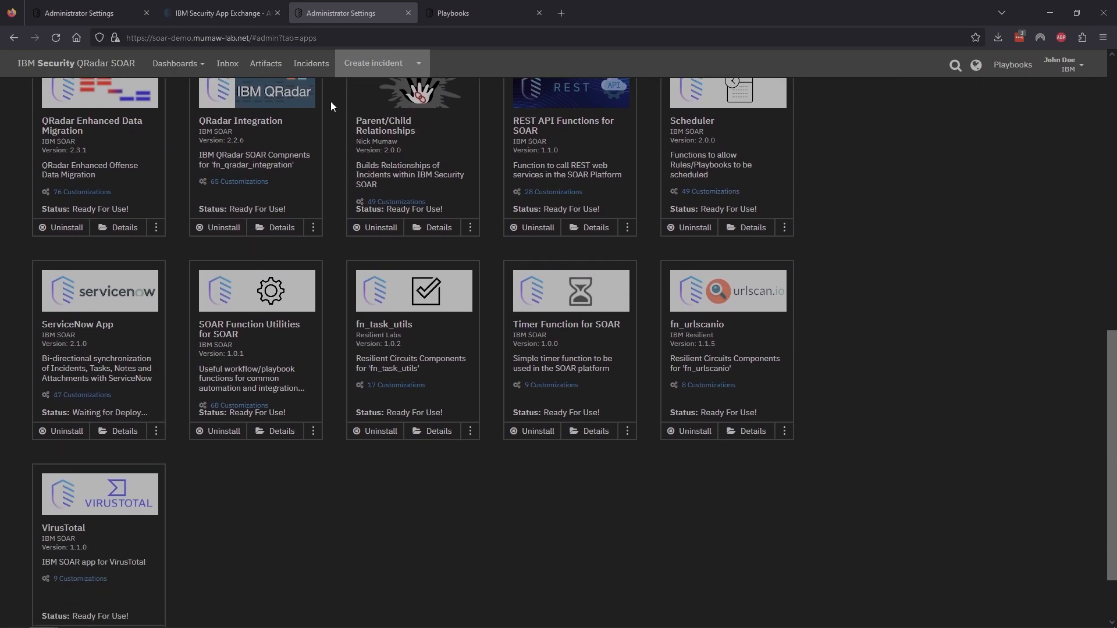
pyautogui.click(745, 286)
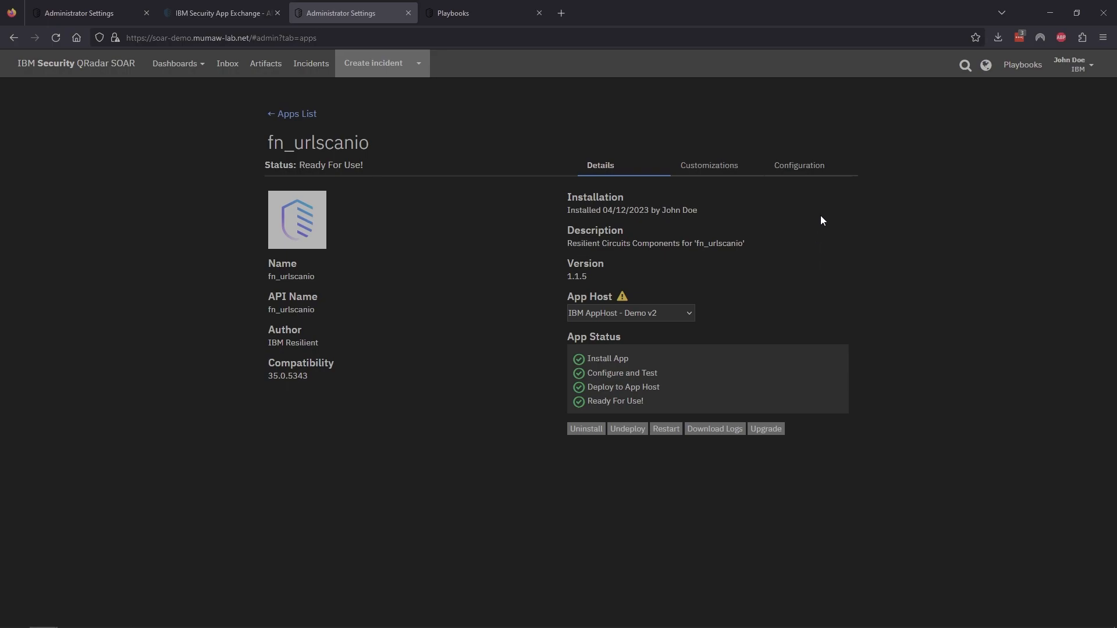
# - Review the app.config file and secrets in the fn_urlscanio configuration, and return to the app's details
pyautogui.click(810, 172)
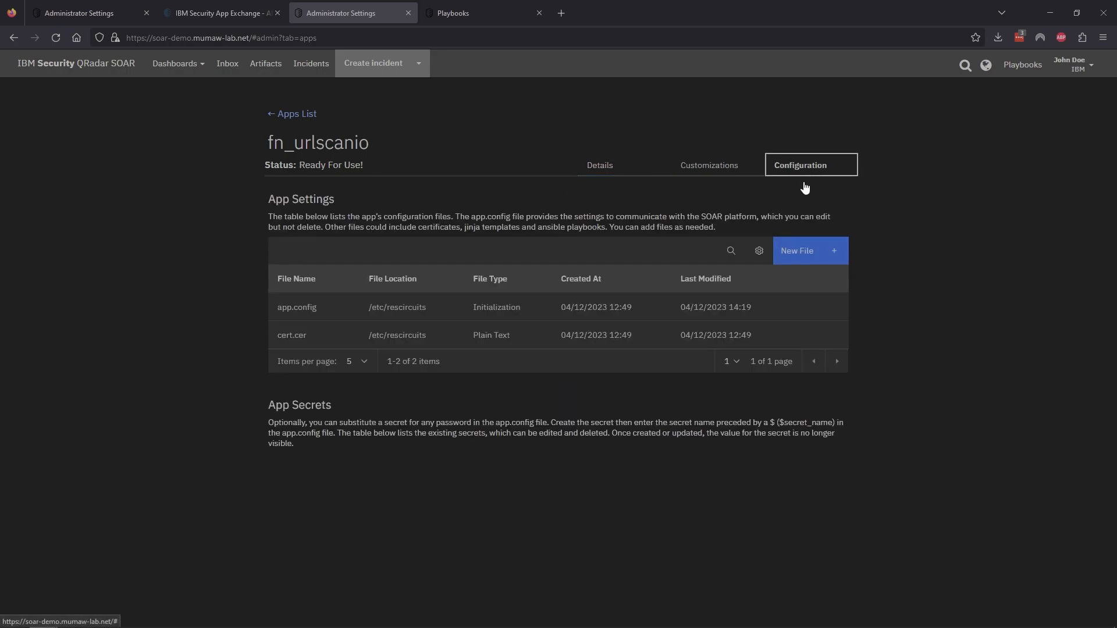
pyautogui.click(317, 315)
pyautogui.scroll(-3, 507, 339)
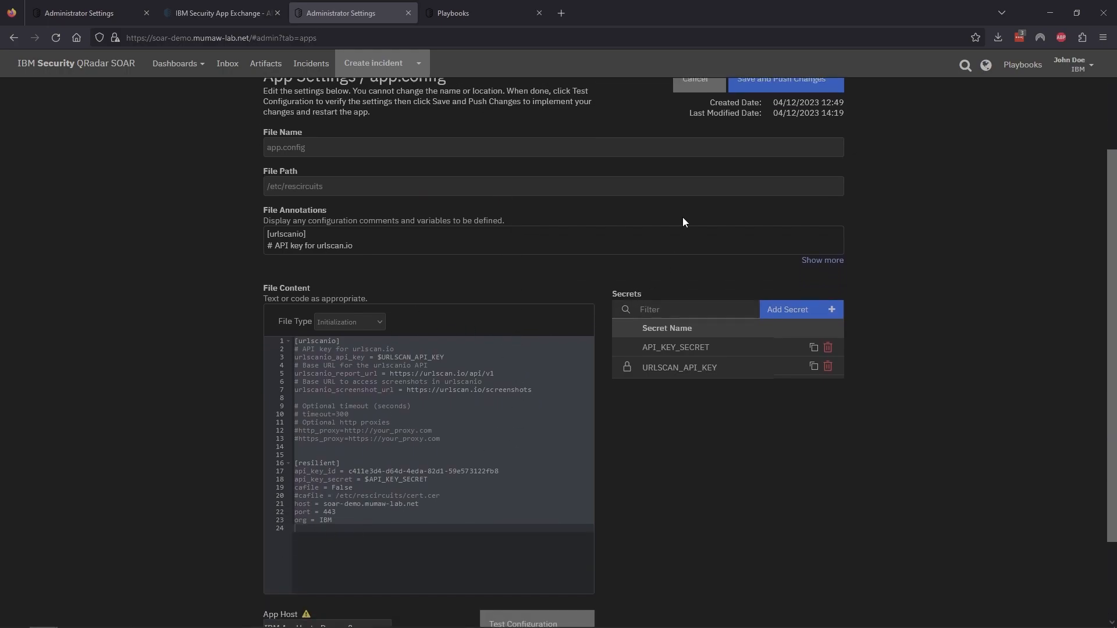
pyautogui.scroll(4, 684, 222)
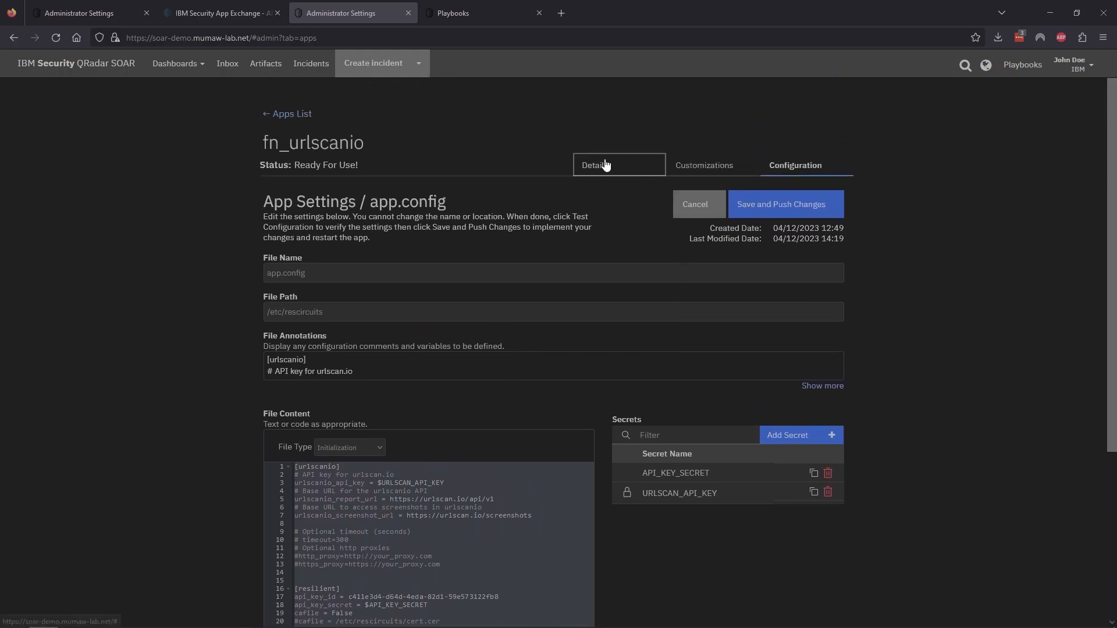
pyautogui.click(604, 166)
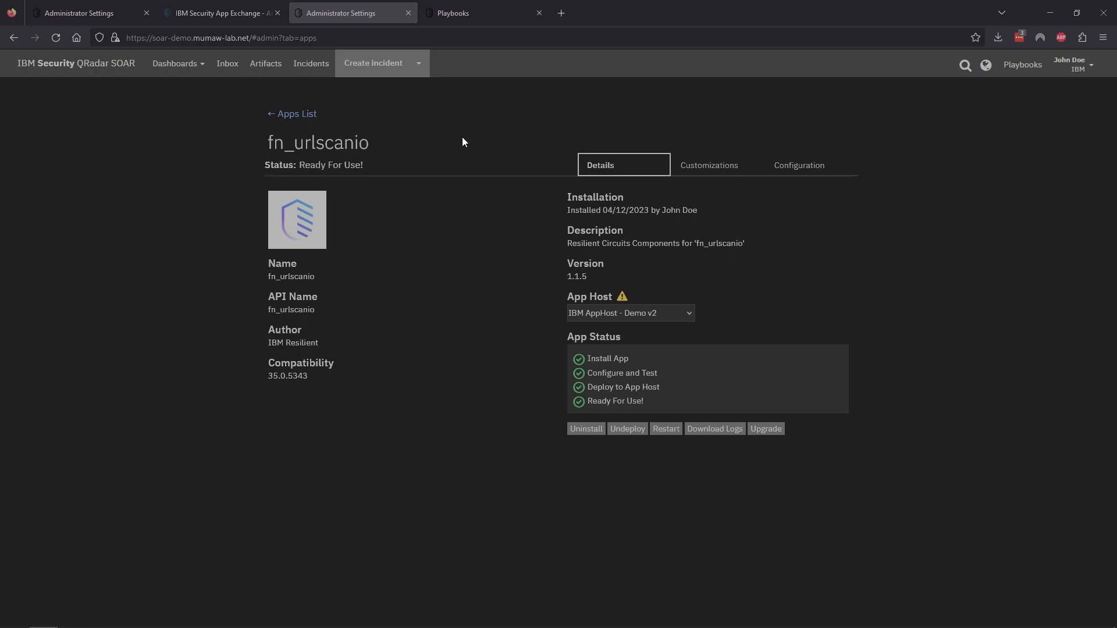
# - Open the URLScan ThreatSource Scan playbook and inspect the automatic activation conditions of its starting node
pyautogui.click(481, 12)
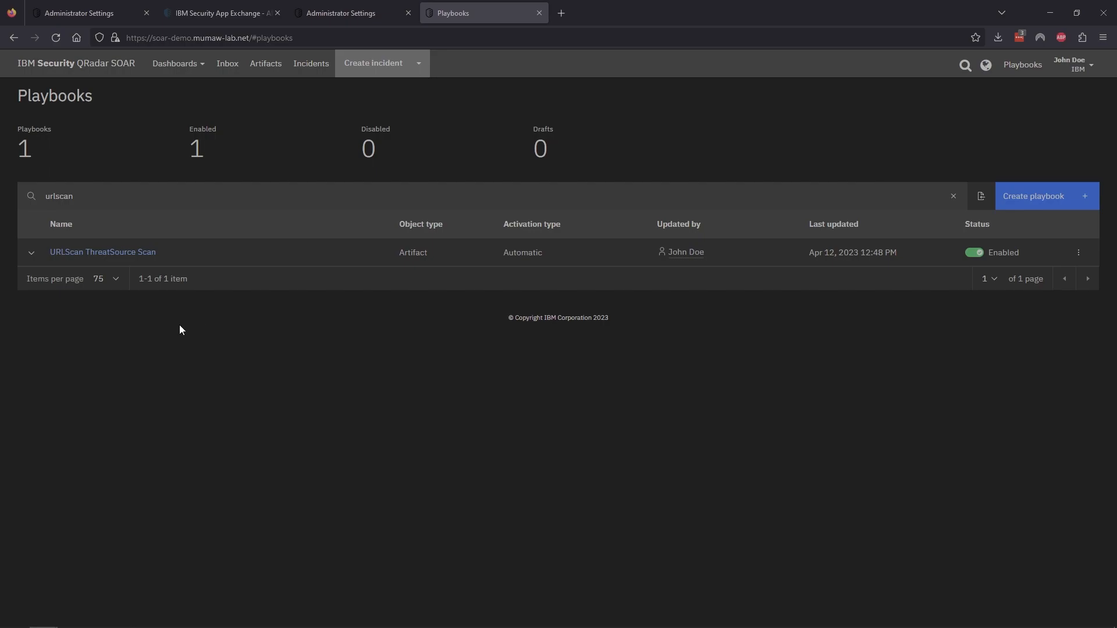
pyautogui.click(112, 254)
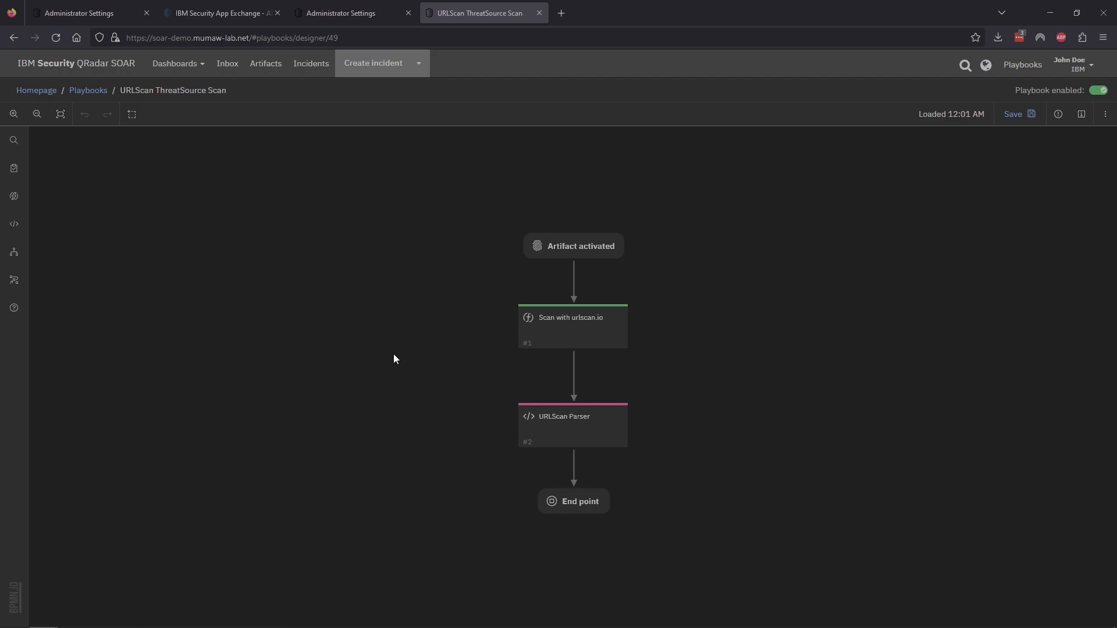
pyautogui.click(600, 247)
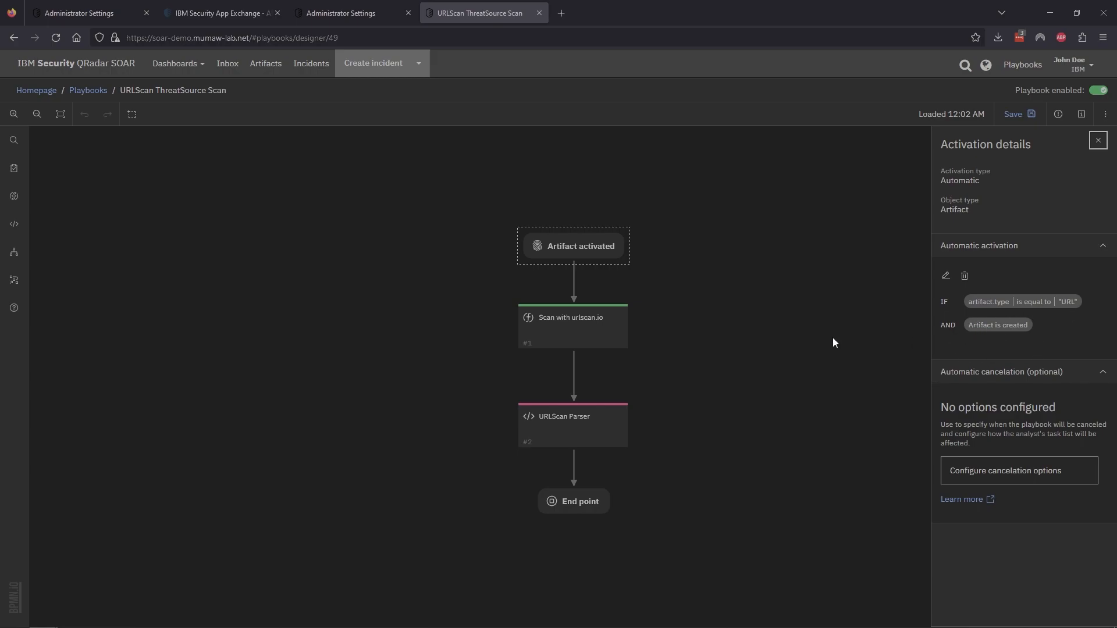
pyautogui.click(707, 321)
# - Review the input script of the Scan with urlscan.io function without saving changes, and highlight the function's output name
pyautogui.click(584, 327)
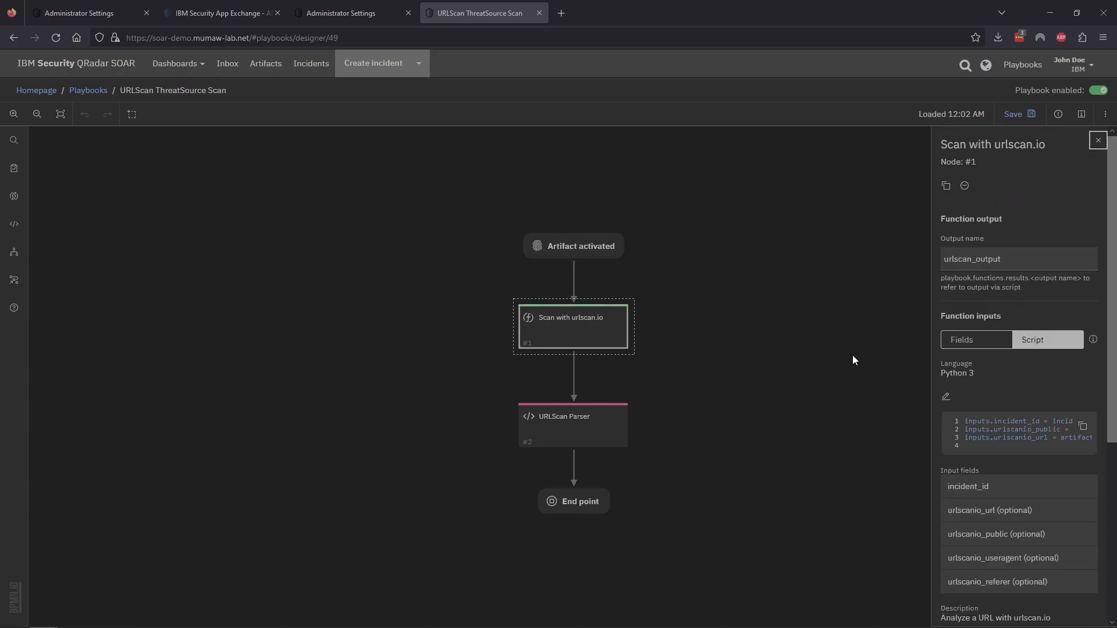
pyautogui.click(947, 397)
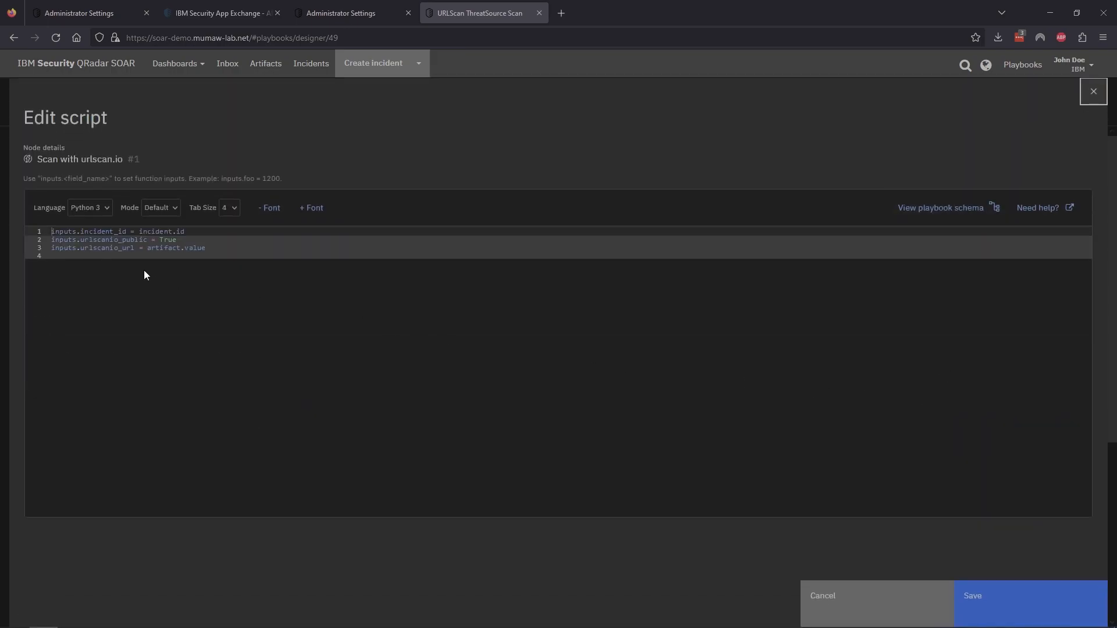
pyautogui.doubleClick(161, 233)
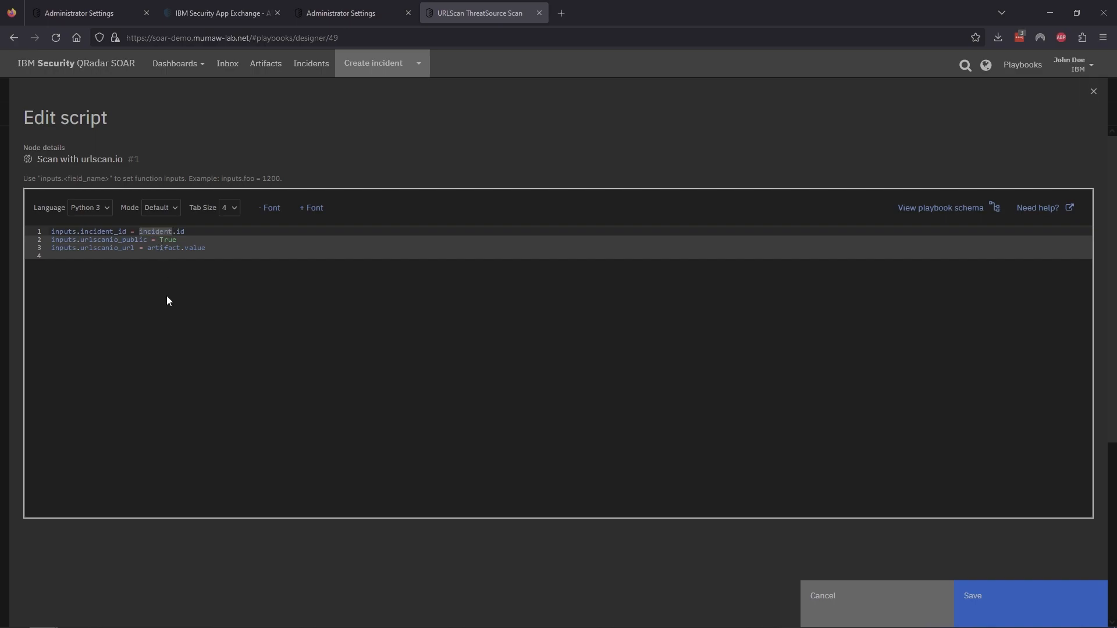
pyautogui.tripleClick(170, 239)
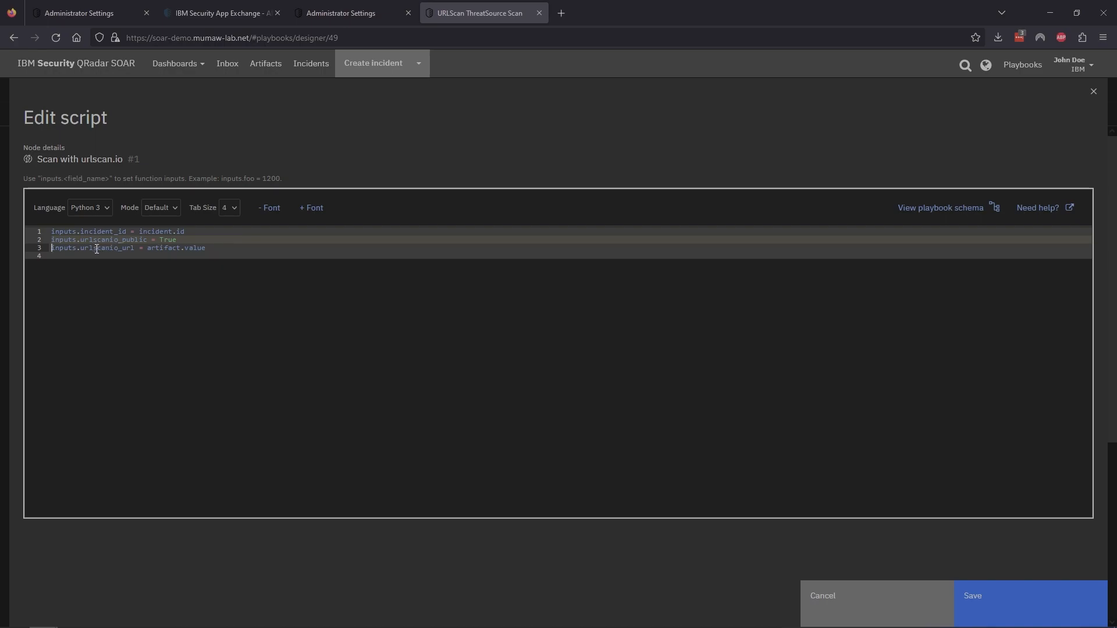
pyautogui.doubleClick(122, 248)
pyautogui.doubleClick(170, 248)
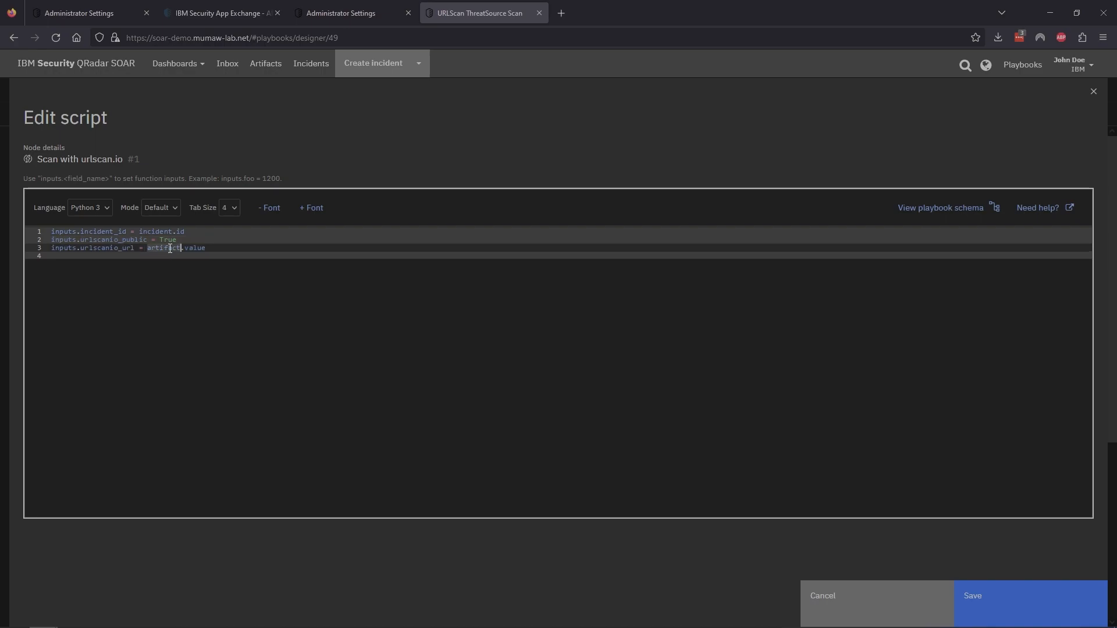
pyautogui.doubleClick(197, 248)
pyautogui.click(871, 601)
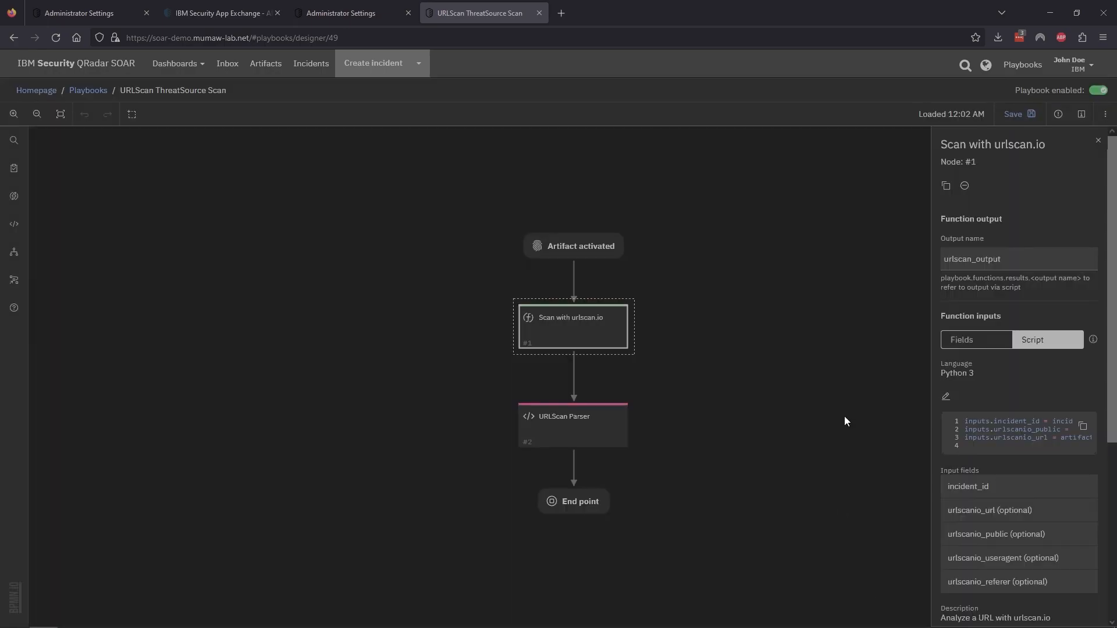
pyautogui.doubleClick(1019, 263)
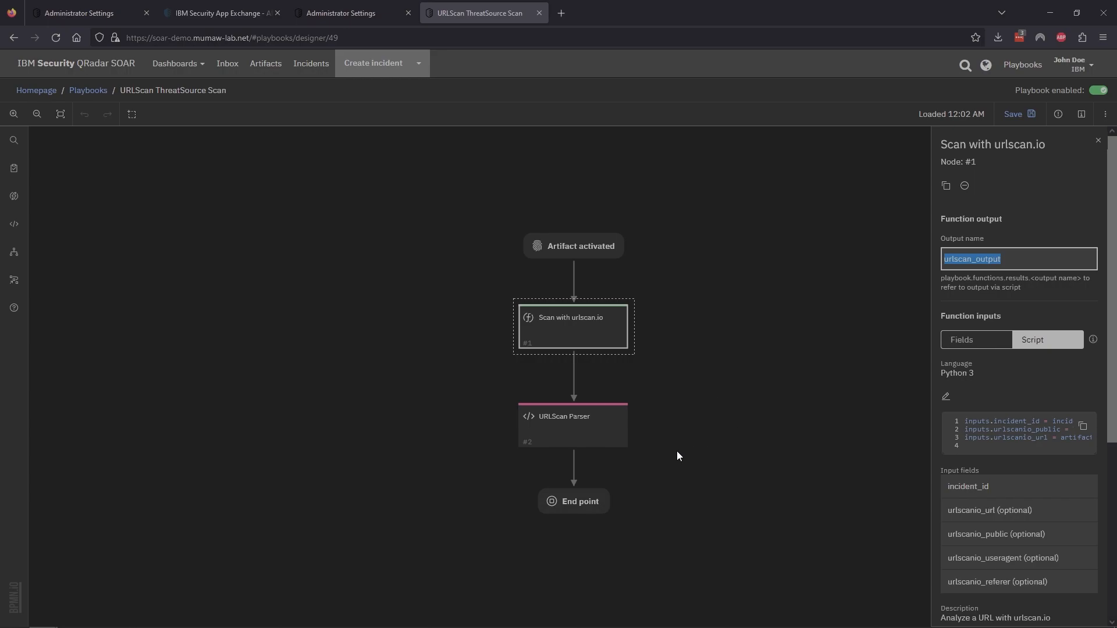
# - Open the local URLScan Parser script for editing and examine how its first line assigns the function output to results
pyautogui.click(604, 435)
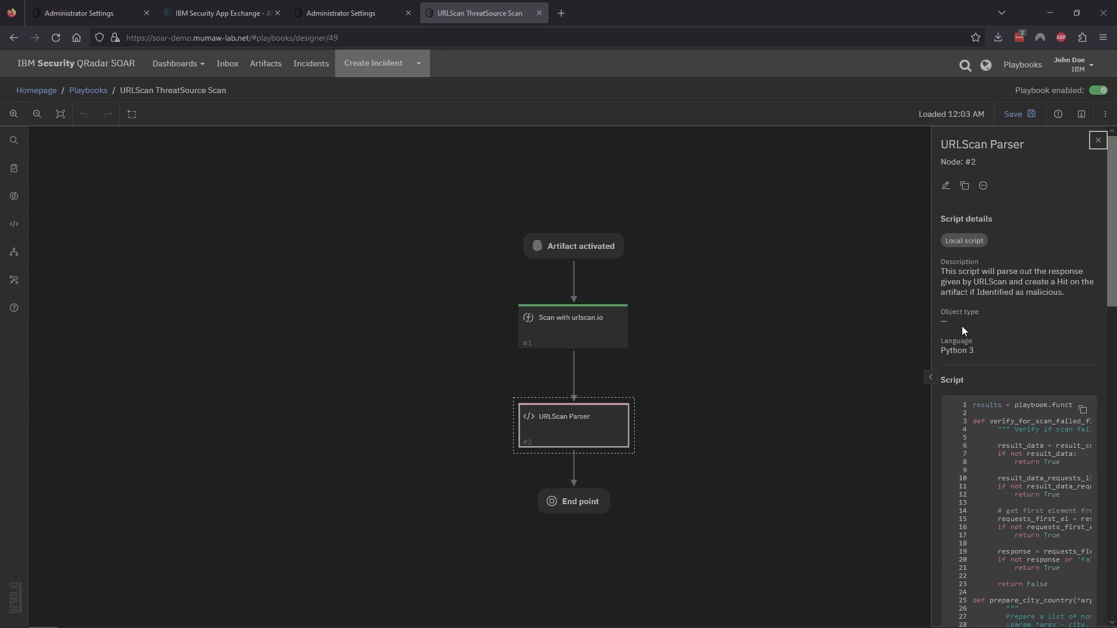
pyautogui.click(947, 188)
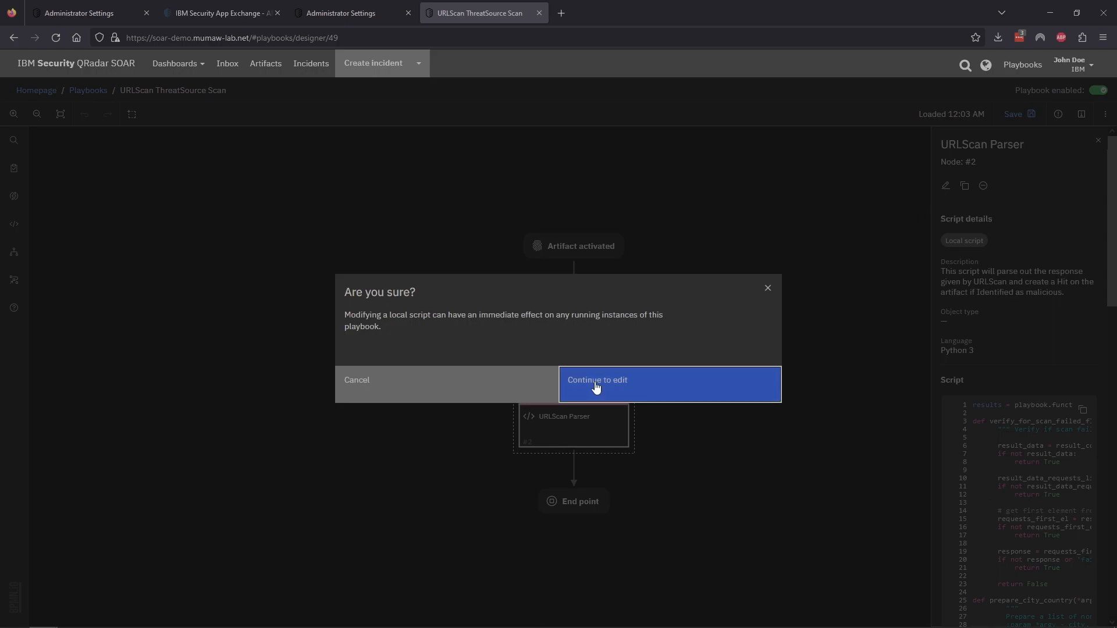
pyautogui.click(596, 387)
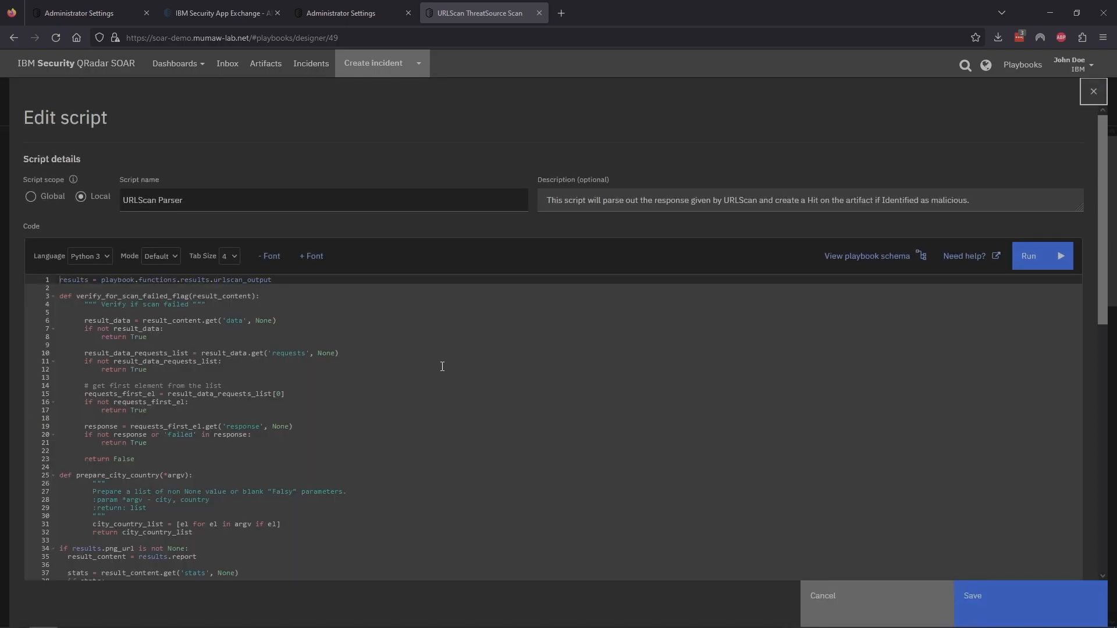
pyautogui.moveTo(282, 280); pyautogui.dragTo(84, 274)
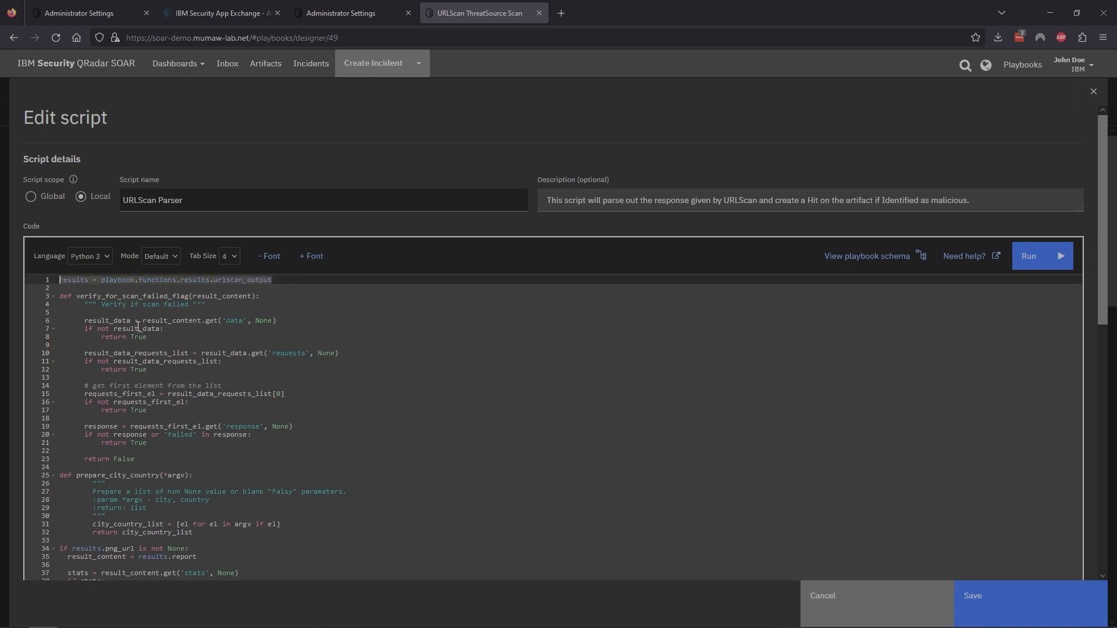
pyautogui.click(69, 278)
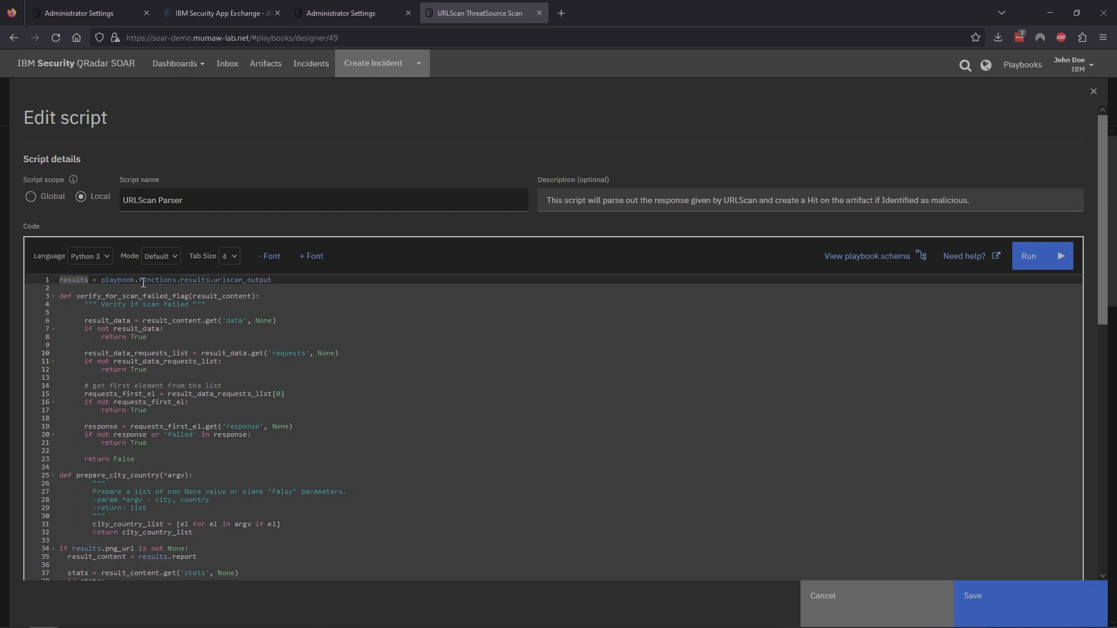
pyautogui.moveTo(101, 280); pyautogui.dragTo(279, 280)
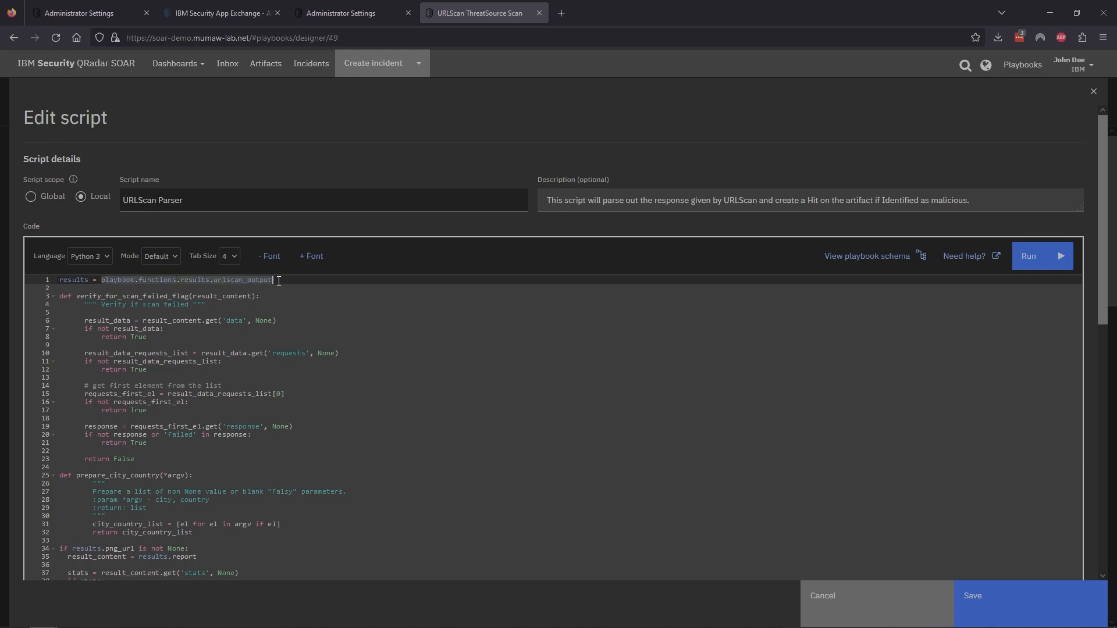
pyautogui.click(291, 310)
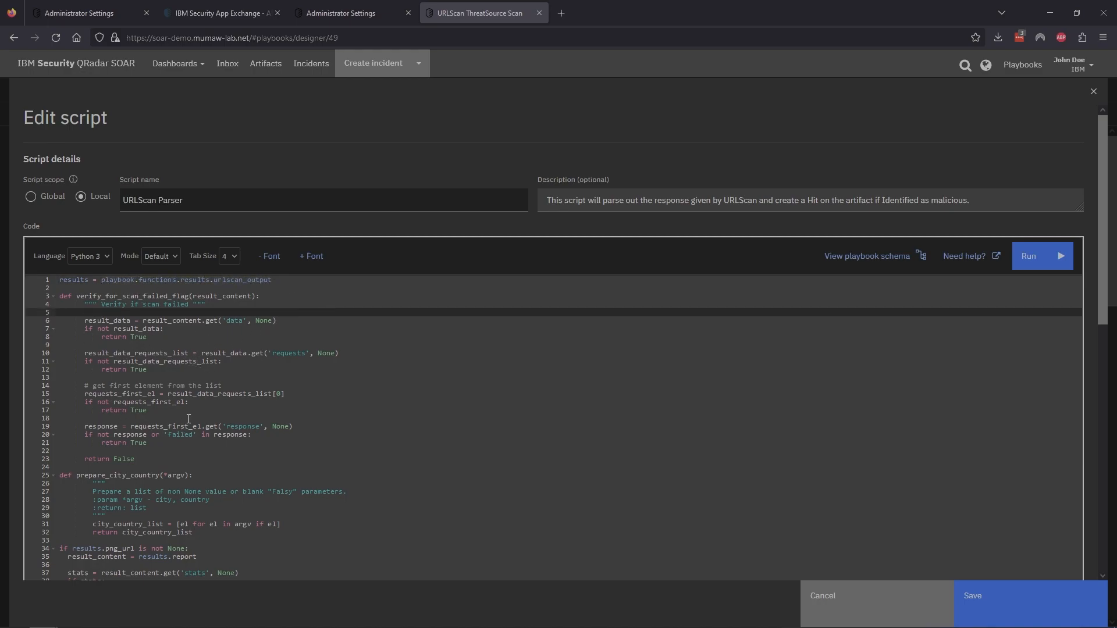
# - Locate the hit list definition in the URLScan Parser script and highlight the hit variable name
pyautogui.scroll(-4, 188, 419)
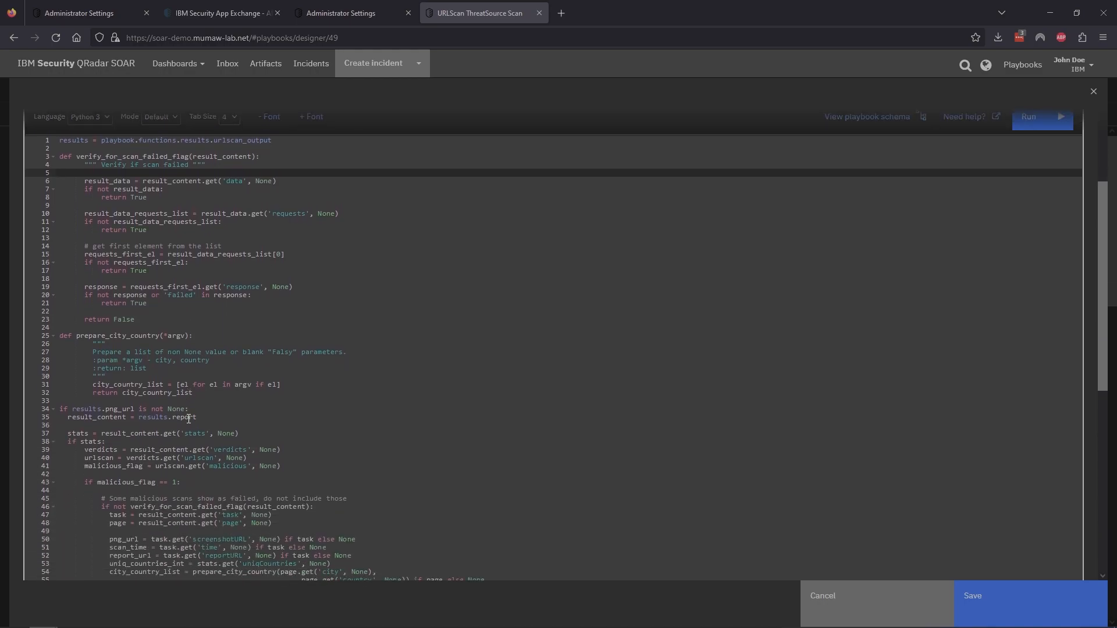
pyautogui.scroll(-8, 189, 418)
pyautogui.click(140, 382)
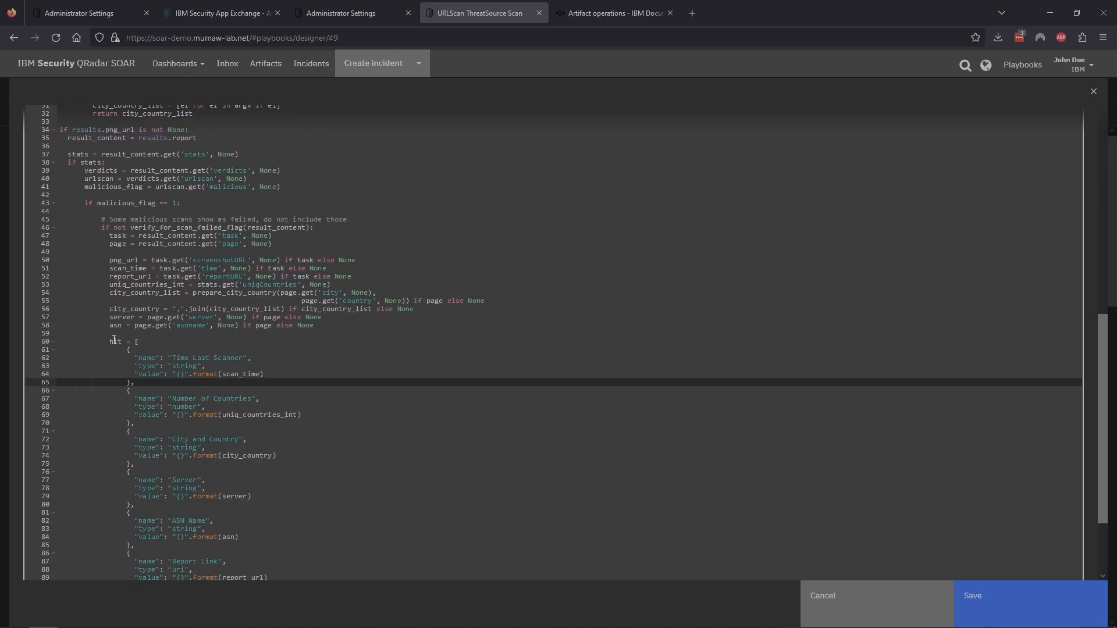
pyautogui.moveTo(109, 342); pyautogui.dragTo(133, 351)
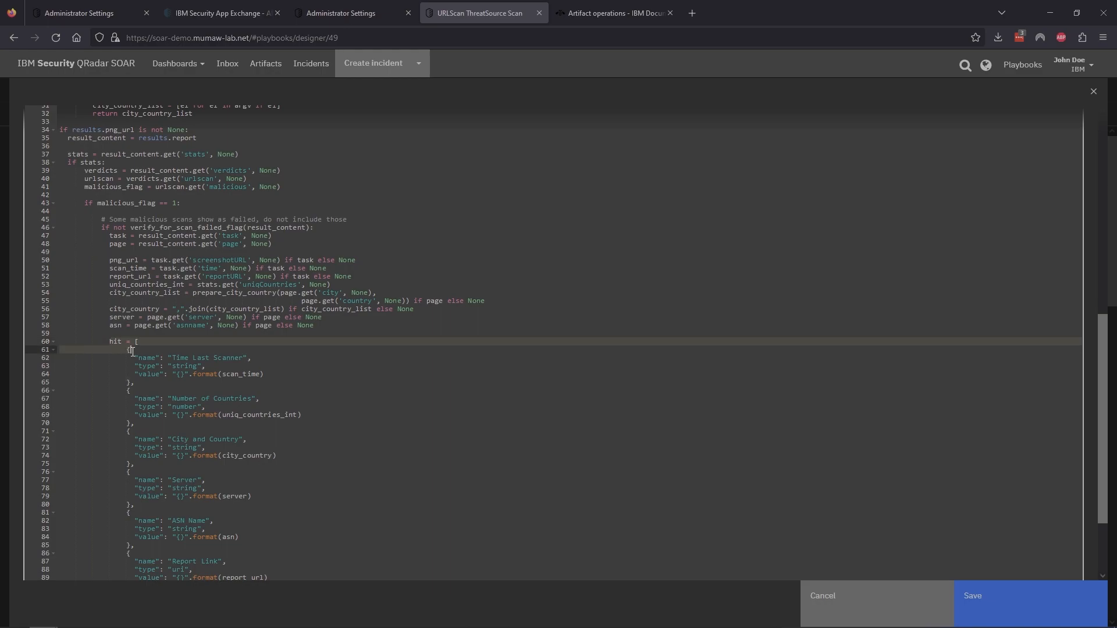
pyautogui.click(133, 351)
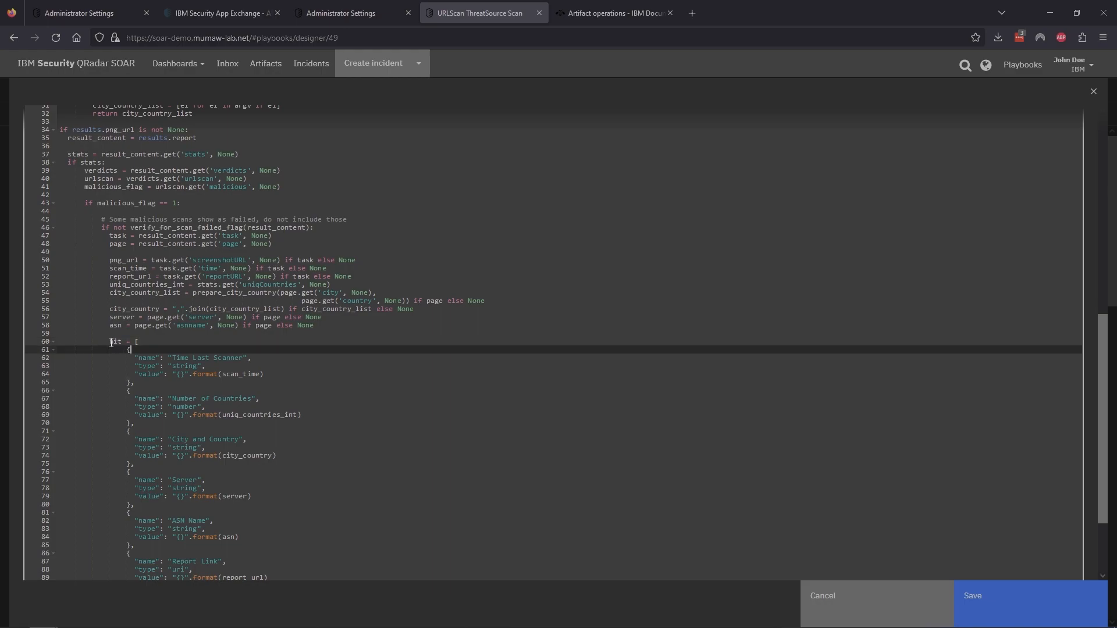
pyautogui.doubleClick(114, 342)
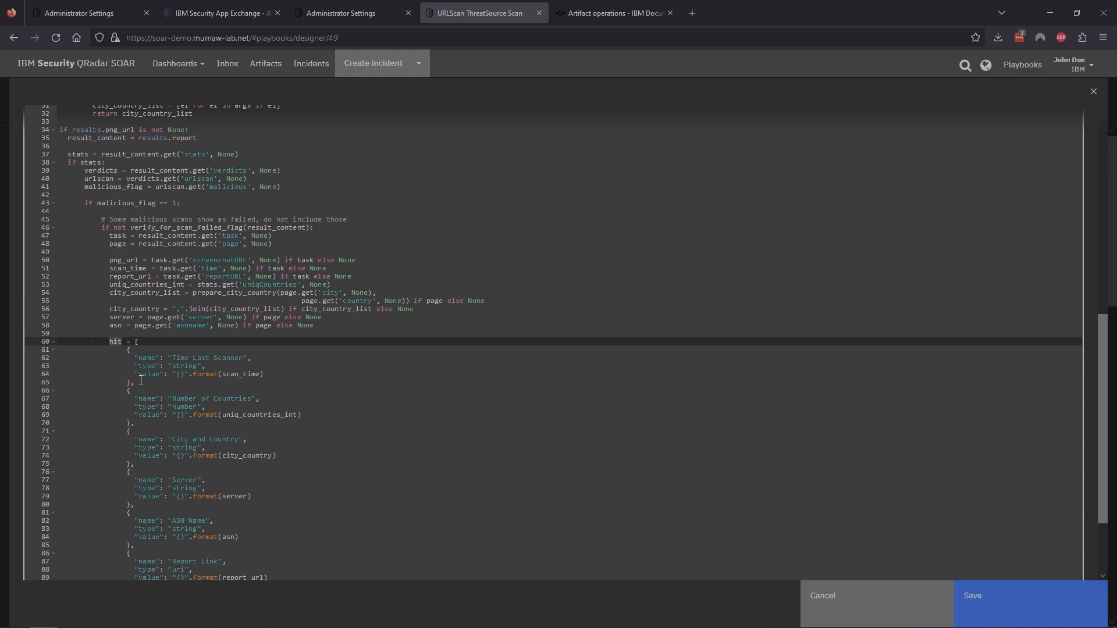
# - Examine the first dictionary in the hit list, highlighting its name key and the Time Last Scanner value
pyautogui.click(135, 343)
pyautogui.moveTo(135, 343); pyautogui.dragTo(156, 391)
pyautogui.click(147, 373)
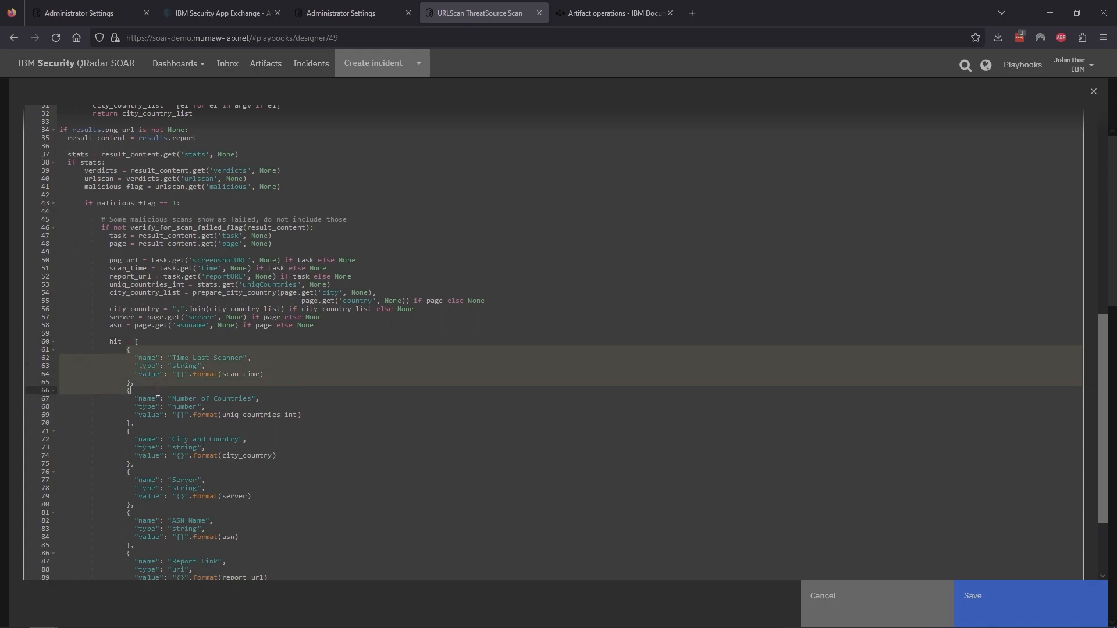
pyautogui.click(157, 391)
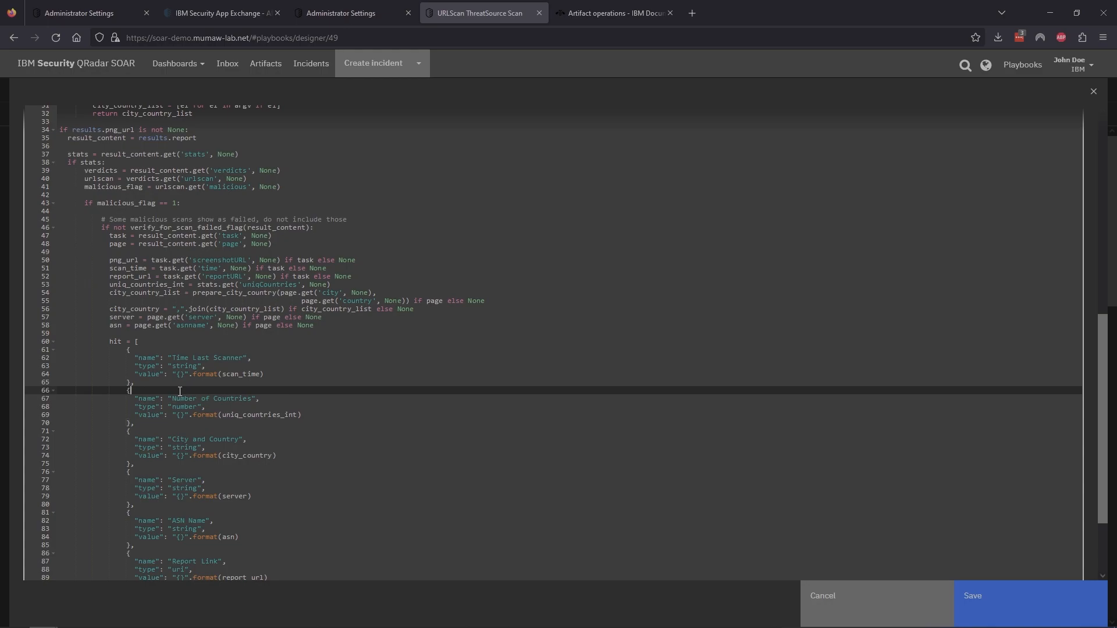
pyautogui.doubleClick(147, 358)
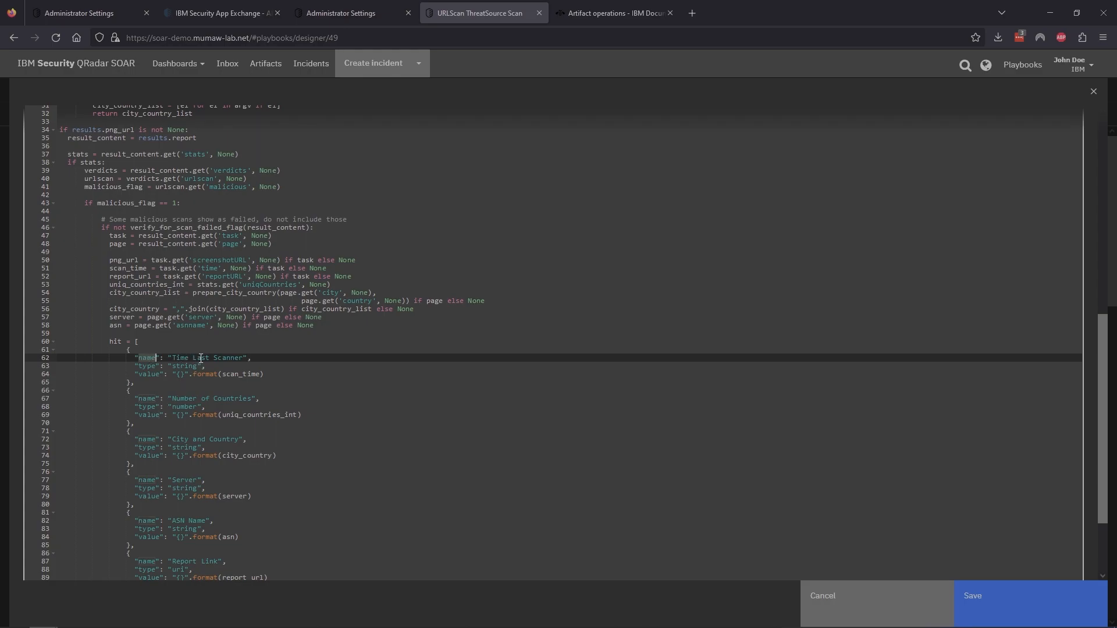
pyautogui.moveTo(173, 357); pyautogui.dragTo(243, 358)
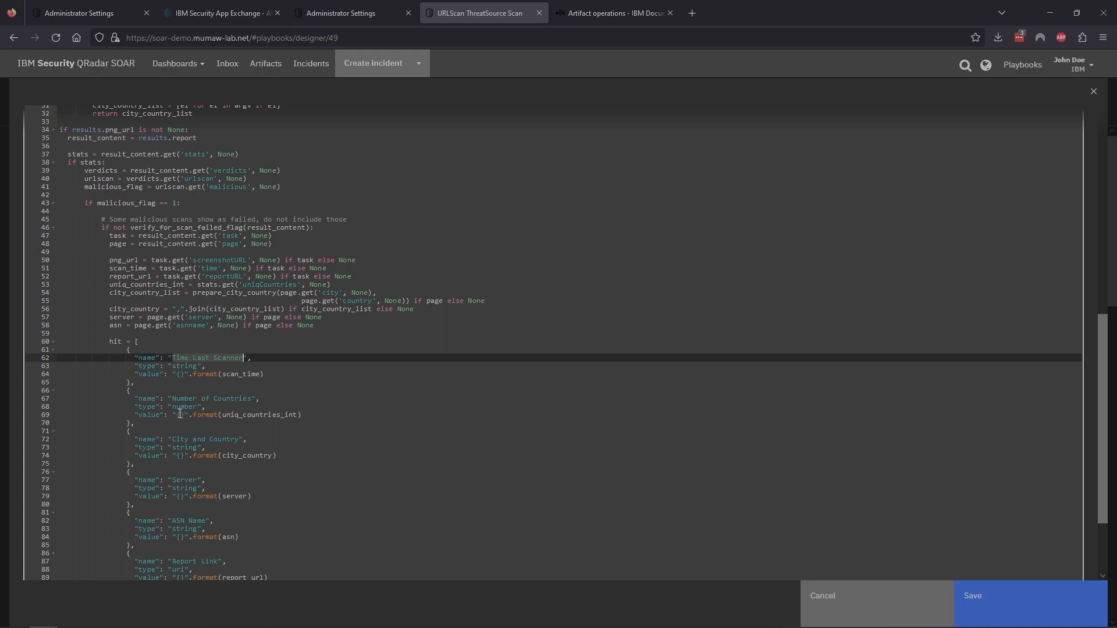
# - Examine the type entries of the Time Last Scanner and Number of Countries dictionaries, then the rest of the hit list
pyautogui.click(145, 367)
pyautogui.click(168, 405)
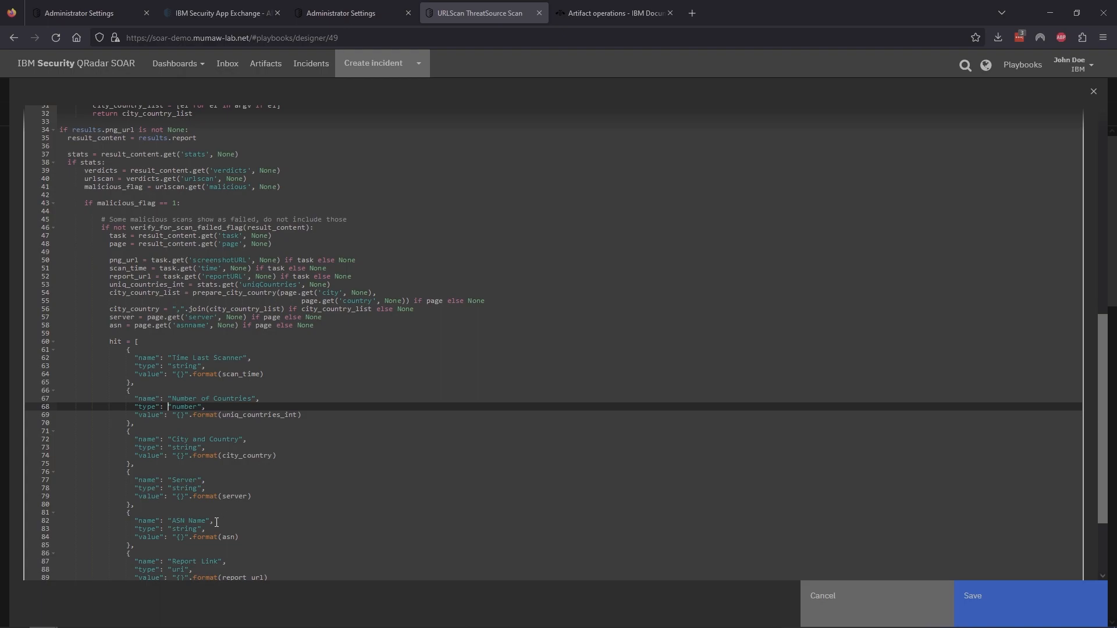
pyautogui.scroll(-3, 206, 506)
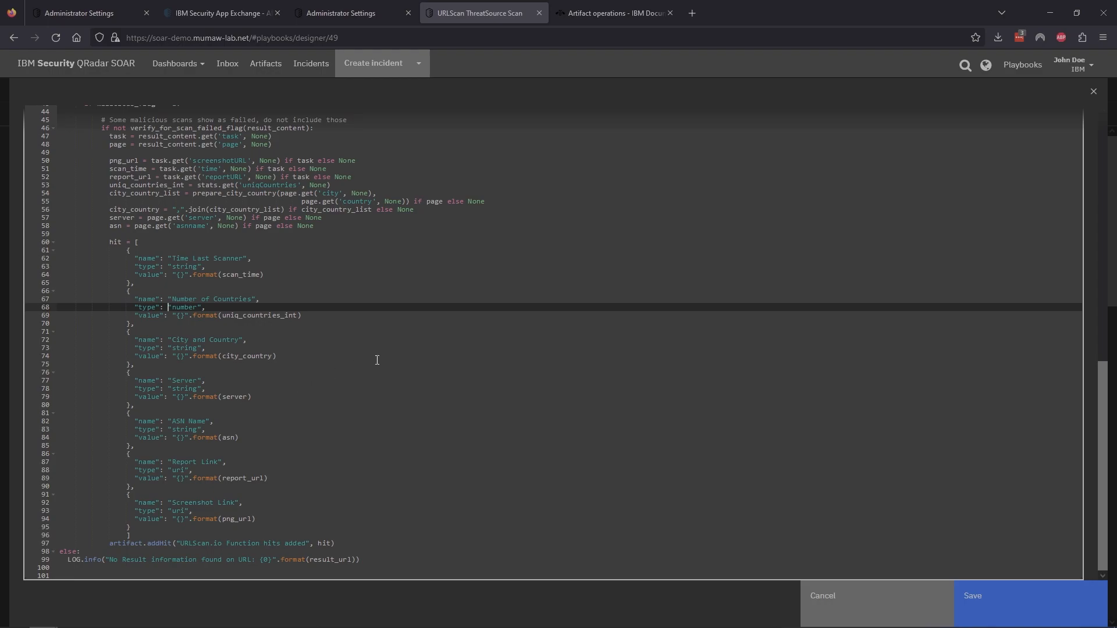
# - Consult the addHit entry in the IBM Artifact operations documentation and highlight the sentence on allowed property types
pyautogui.click(608, 16)
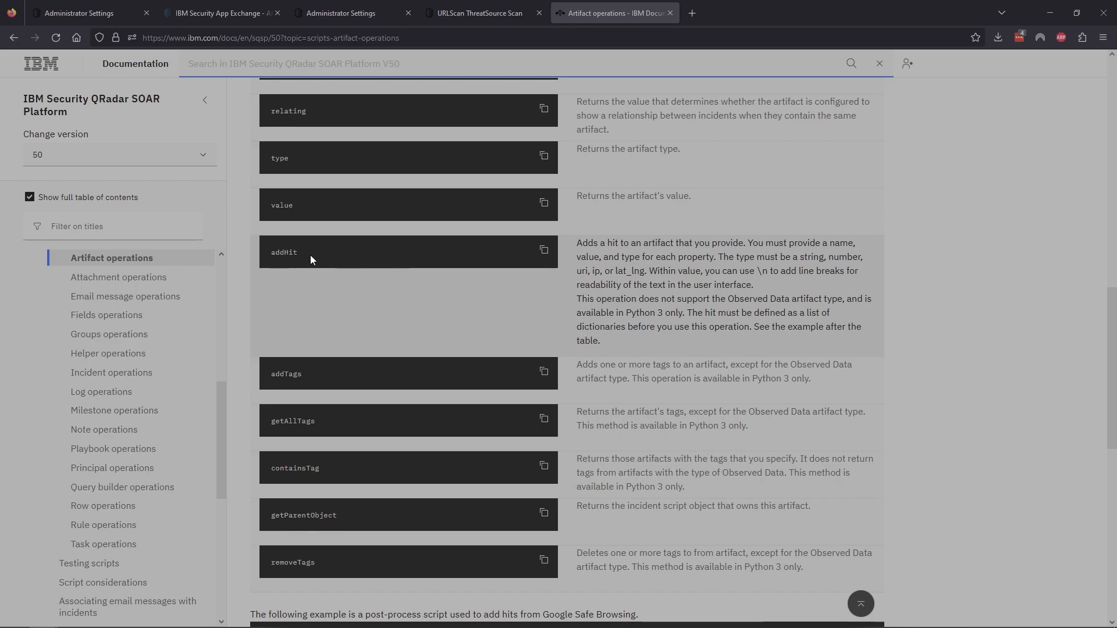
pyautogui.click(640, 326)
pyautogui.moveTo(718, 257); pyautogui.dragTo(650, 271)
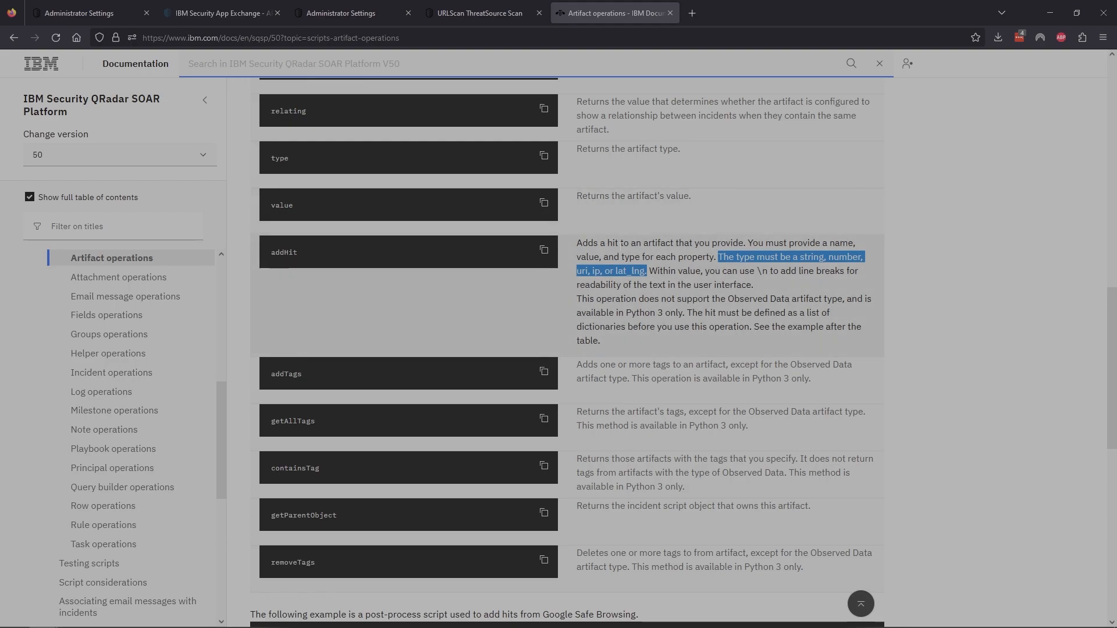
# - Return to the URLScan Parser script and highlight the Number of Countries value key and the Report Link's uri type
pyautogui.click(474, 12)
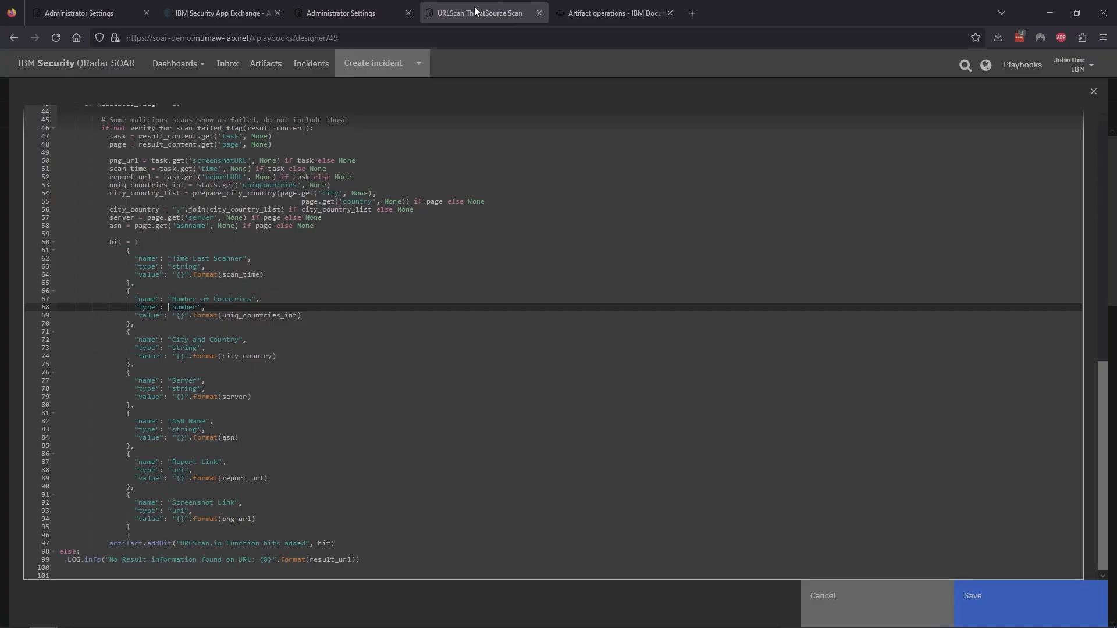
pyautogui.doubleClick(149, 316)
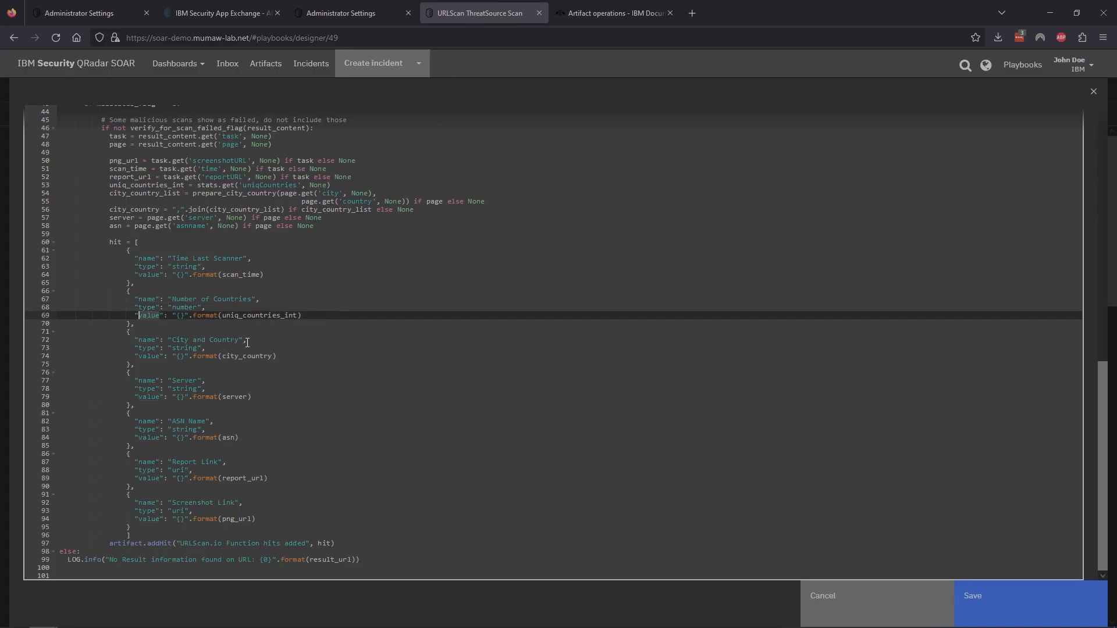
pyautogui.click(179, 315)
pyautogui.click(177, 471)
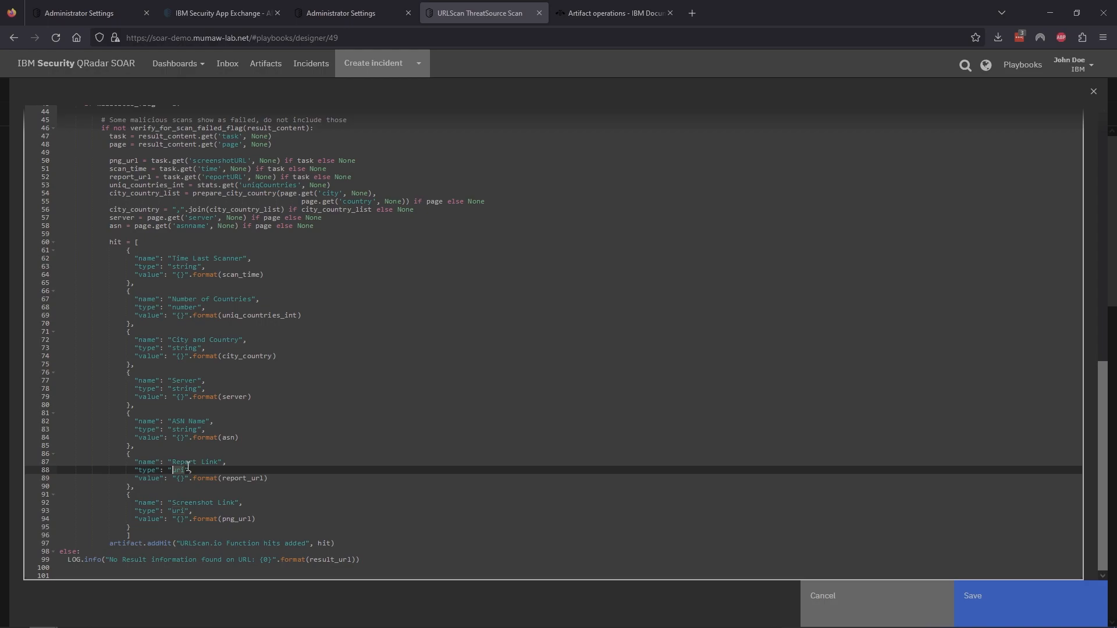
# - Highlight the entire hit list definition, then the "URLScan.io function hits added" argument of the artifact.addHit call
pyautogui.moveTo(133, 535); pyautogui.dragTo(110, 242)
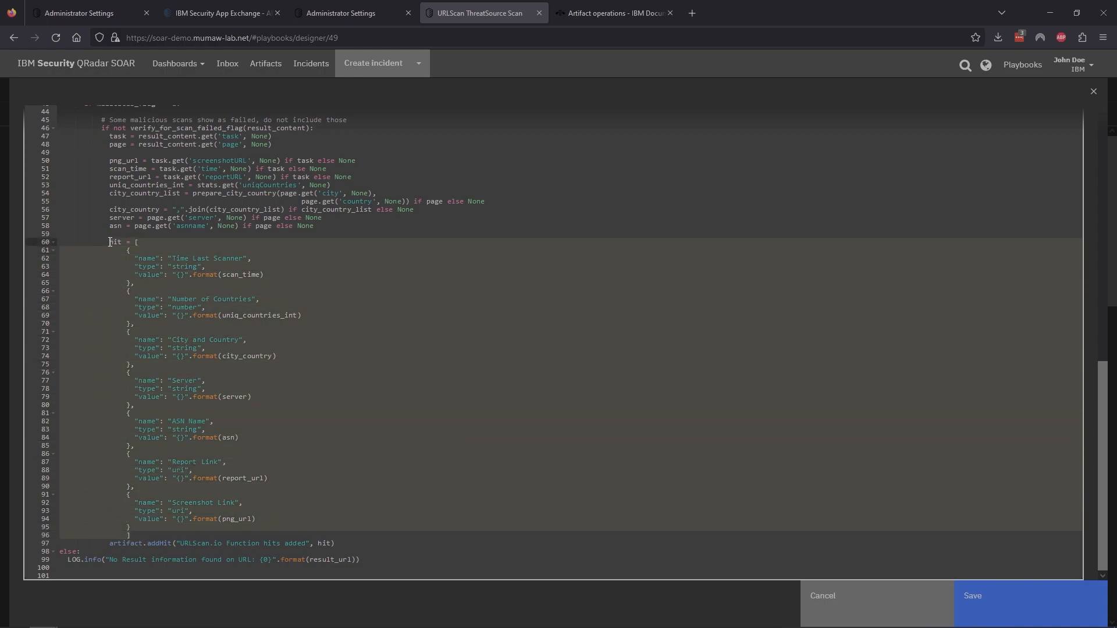
pyautogui.click(163, 452)
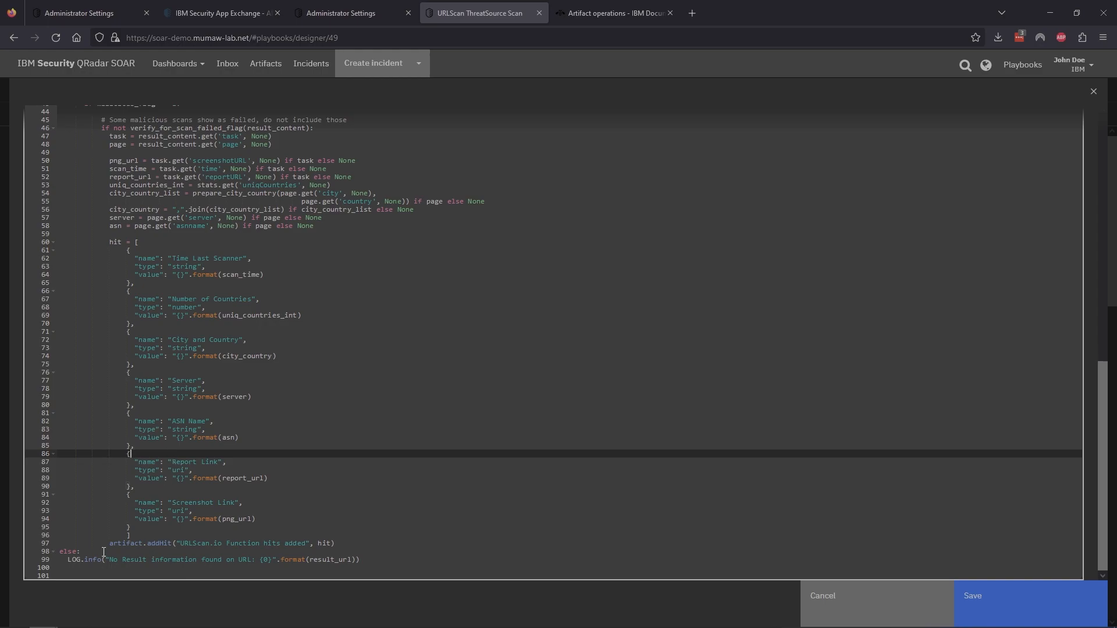
pyautogui.moveTo(109, 544); pyautogui.dragTo(311, 543)
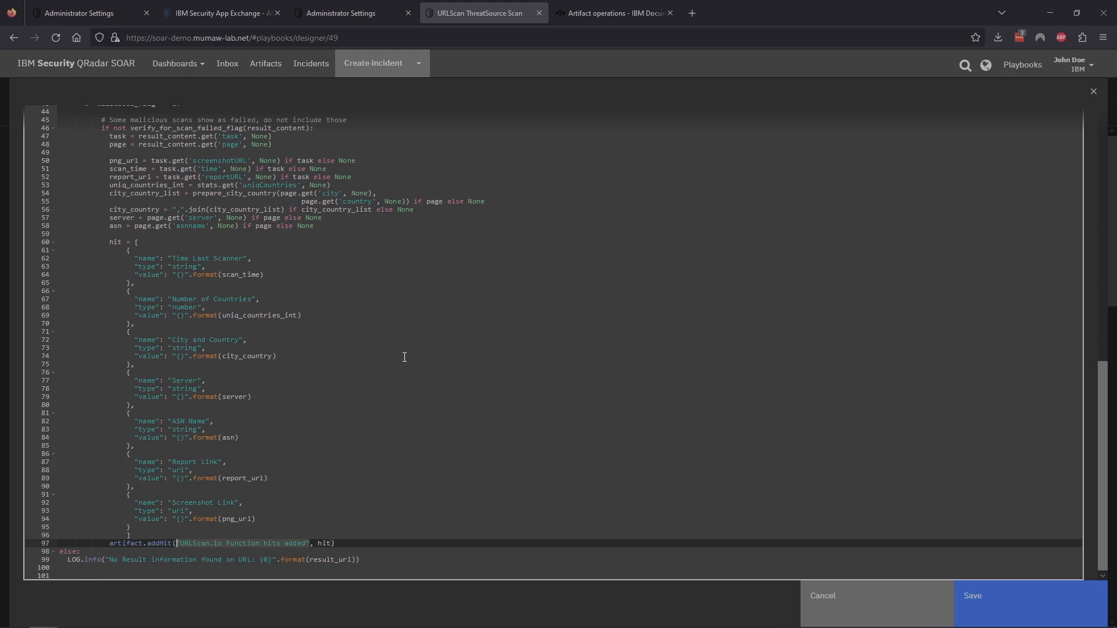
# - Open the incident list in a separate browser tab and show the artifacts of the QRadar ID 140 Unusual Process incident
pyautogui.rightClick(311, 66)
pyautogui.click(330, 82)
pyautogui.click(607, 14)
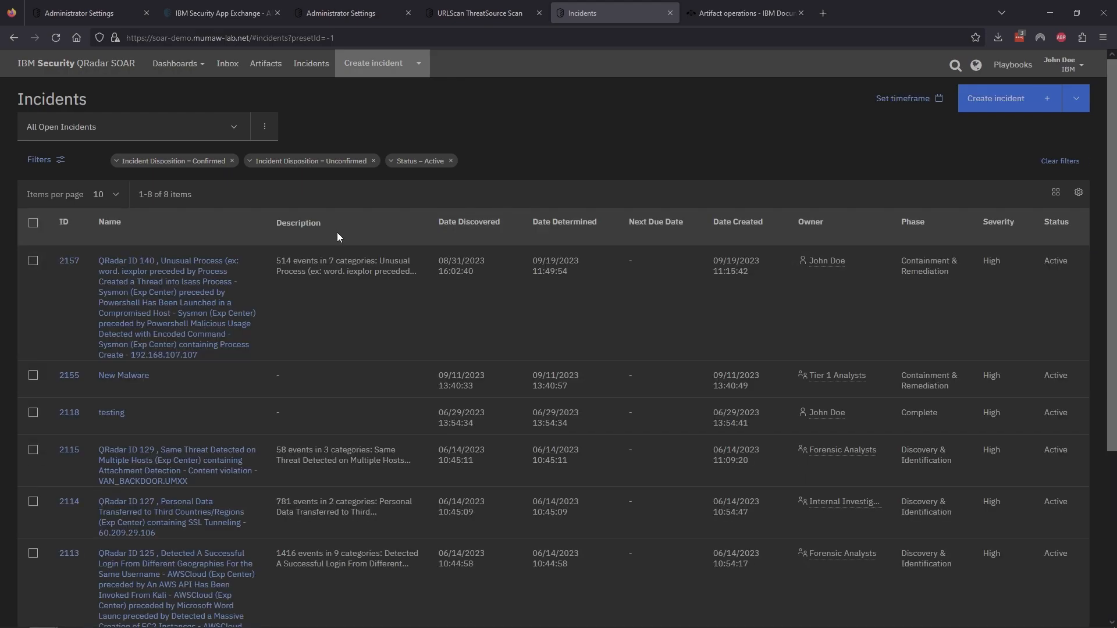
pyautogui.click(192, 292)
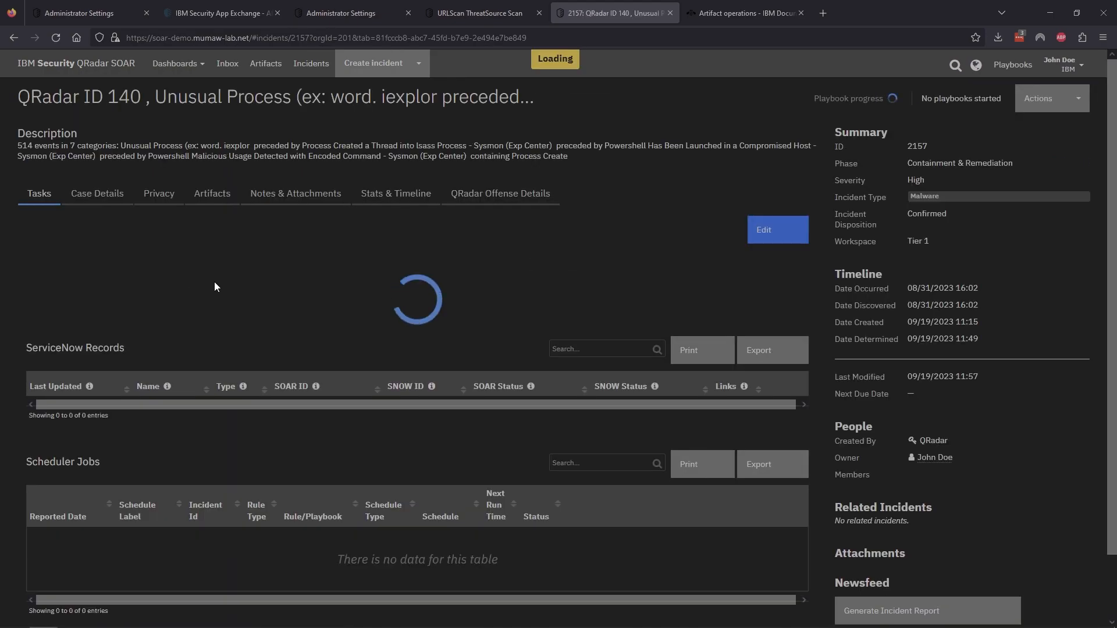
pyautogui.click(218, 196)
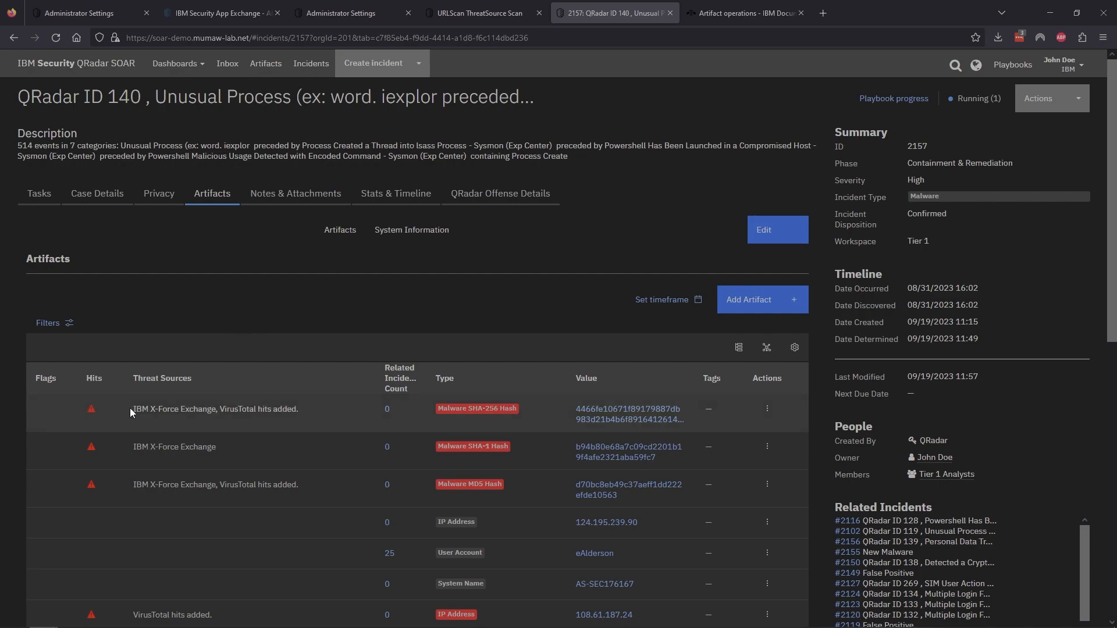
# - Examine the threat sources of the Malware SHA-256 Hash artifact, highlighting IBM X-Force Exchange
pyautogui.moveTo(134, 409); pyautogui.dragTo(218, 409)
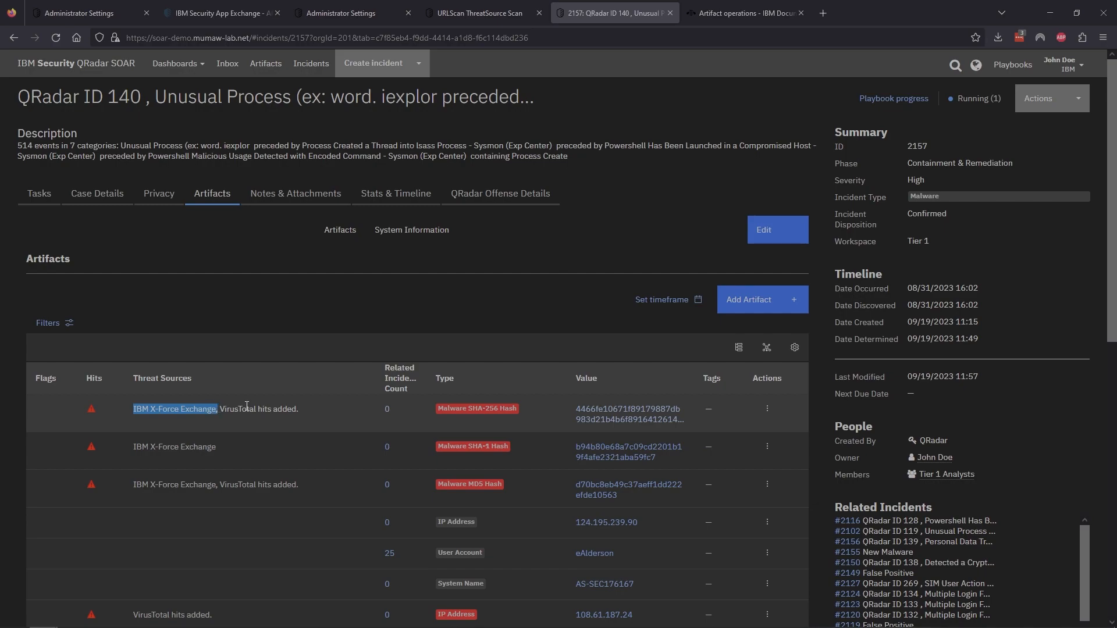
pyautogui.click(133, 413)
pyautogui.moveTo(134, 411); pyautogui.dragTo(216, 410)
pyautogui.click(263, 411)
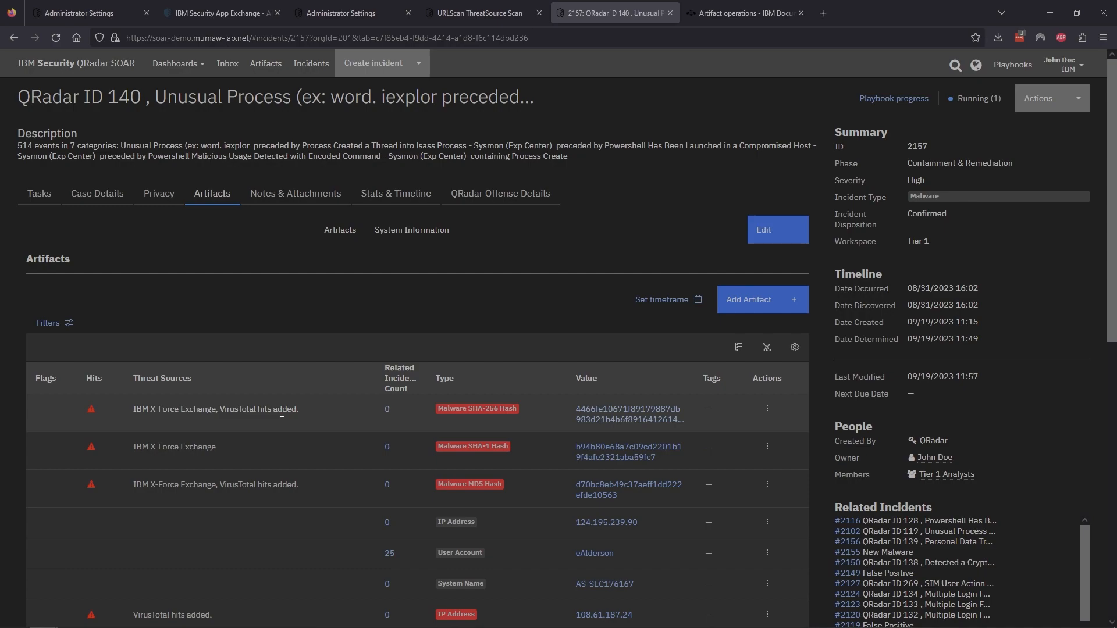
# - Open the Malware SHA-256 Hash artifact and examine its VirusTotal hit details, highlighting the VirusTotal Report label
pyautogui.click(610, 415)
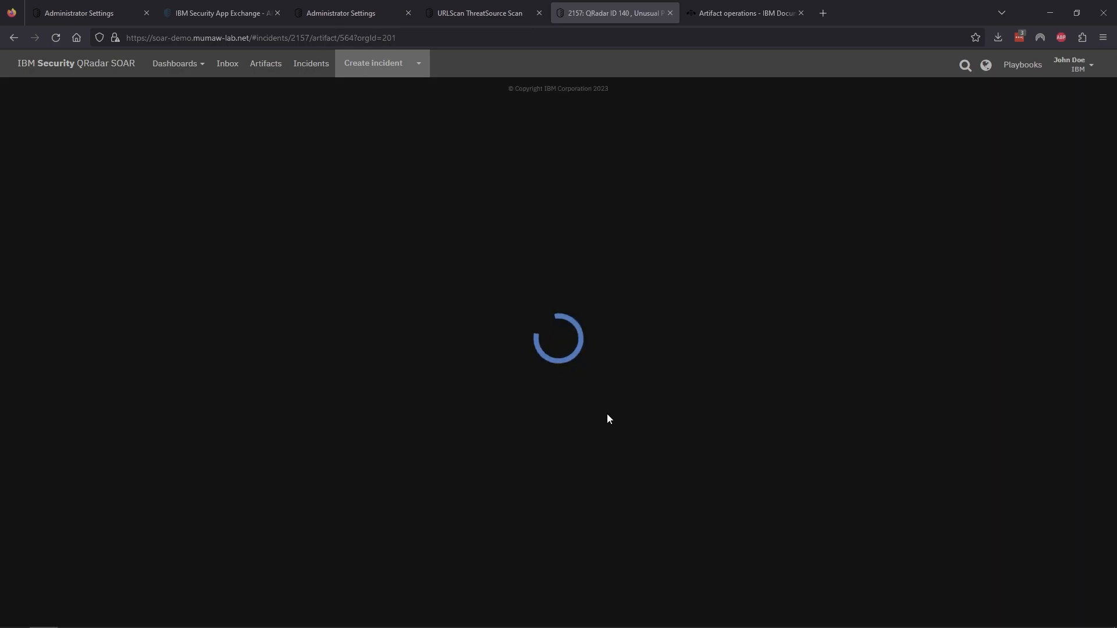
pyautogui.scroll(-3, 598, 414)
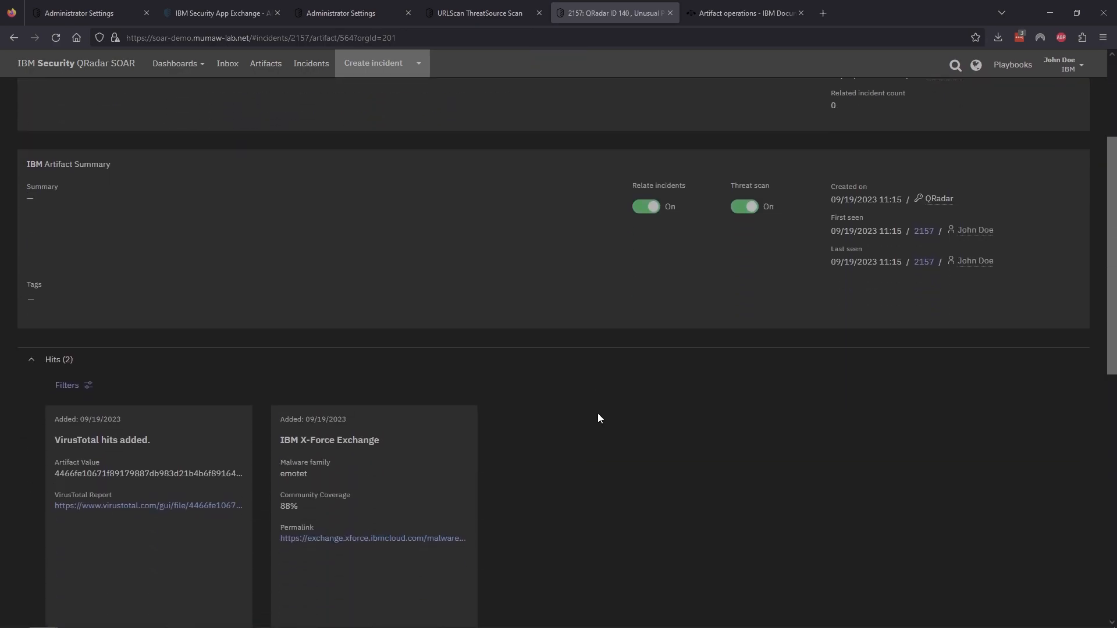
pyautogui.scroll(-2, 598, 415)
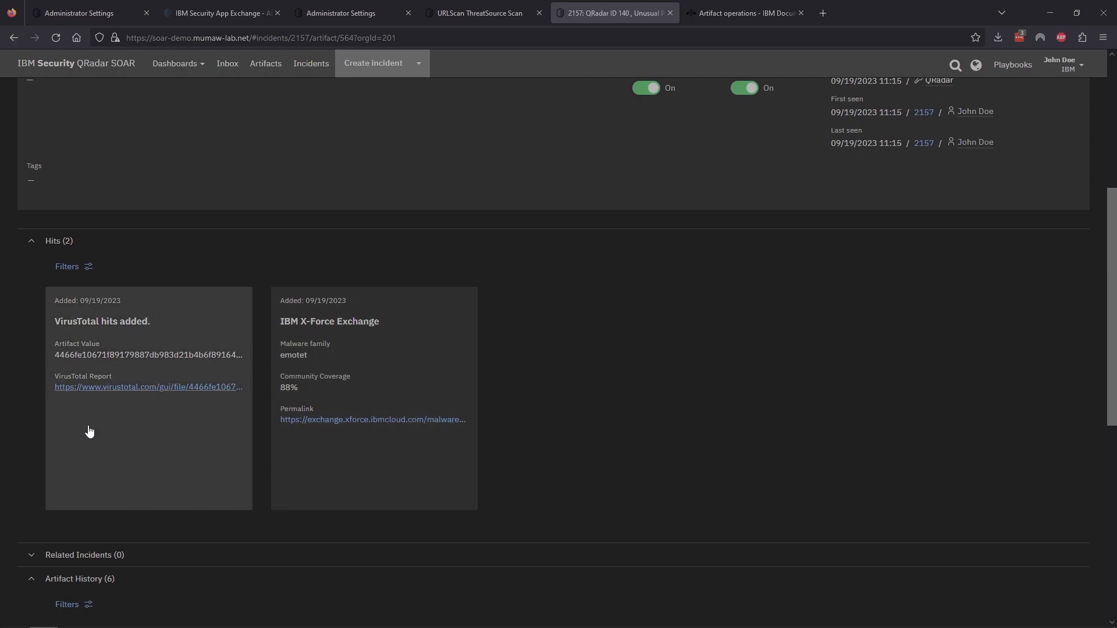
pyautogui.click(146, 340)
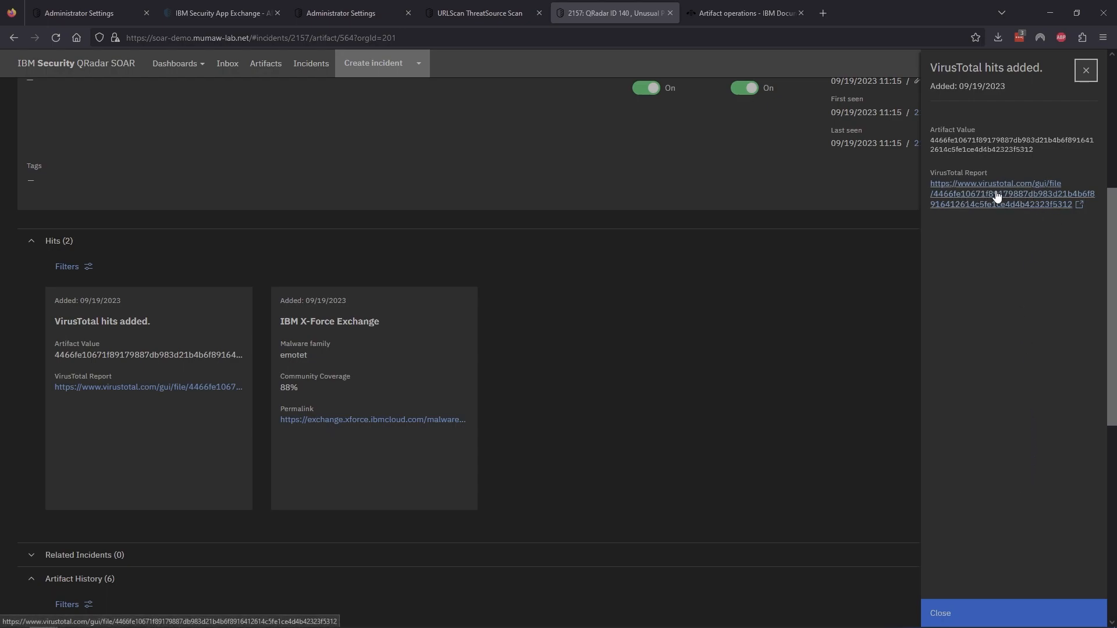
pyautogui.moveTo(930, 172); pyautogui.dragTo(989, 172)
pyautogui.click(990, 172)
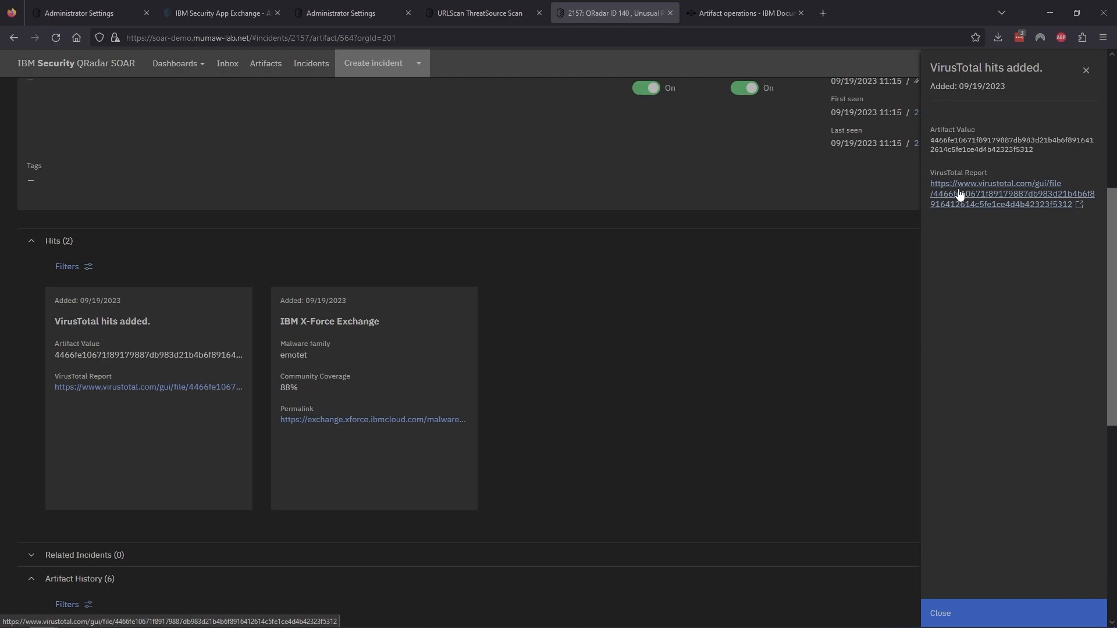
# - Return to the URLScan Parser script and highlight the LOG.info line in the final else branch
pyautogui.click(475, 7)
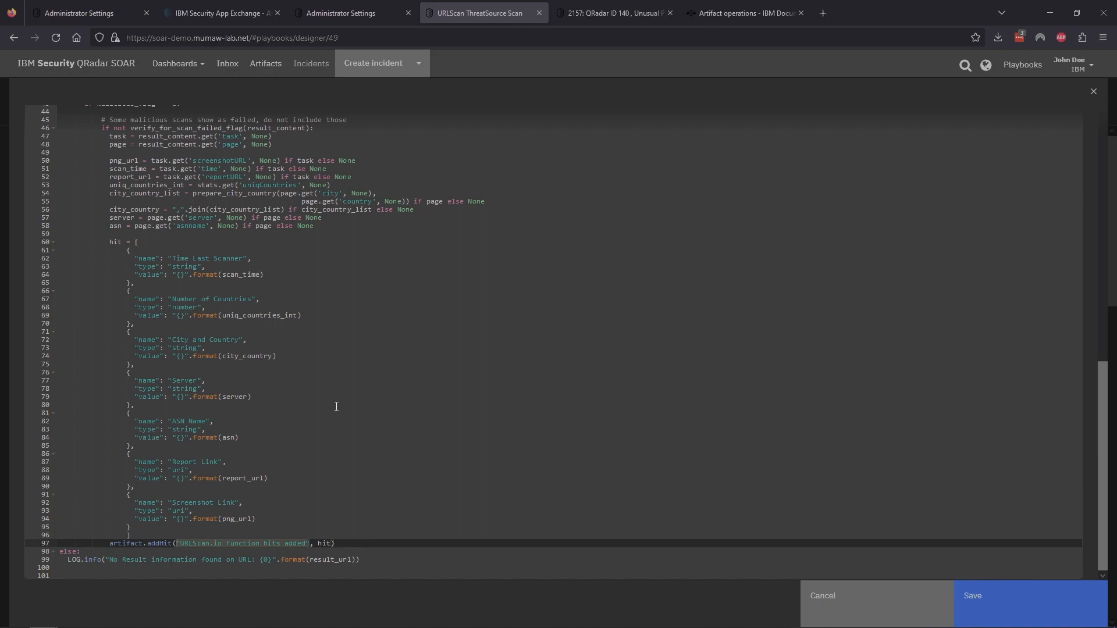
pyautogui.moveTo(361, 559); pyautogui.dragTo(66, 563)
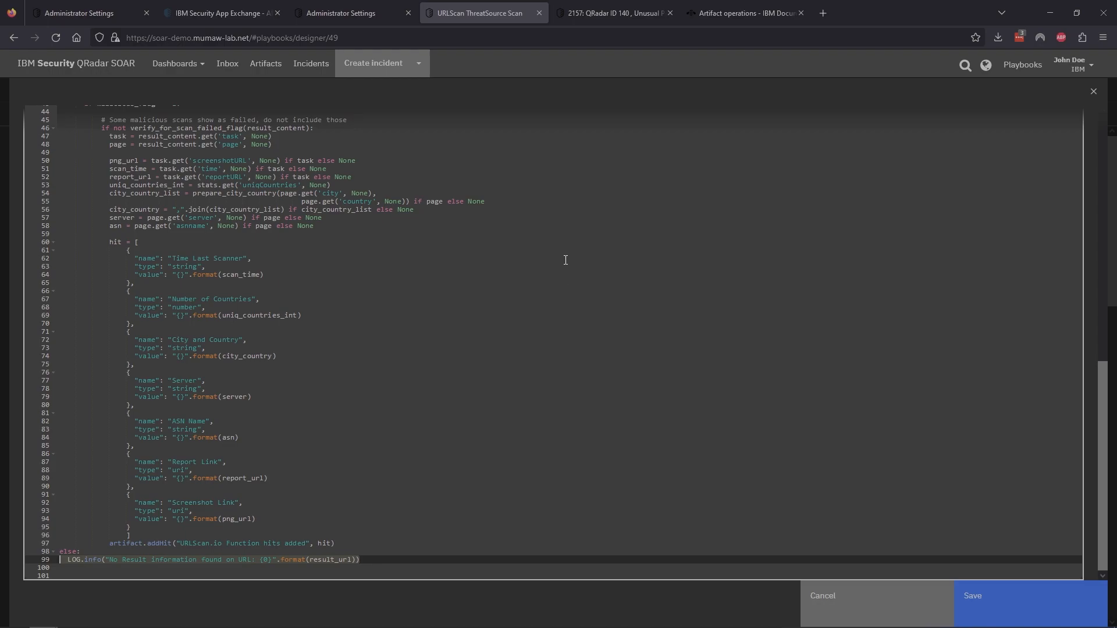
# - Browse the QRadar SOAR applications in the IBM Security App Exchange, including the community-provided ones
pyautogui.click(235, 14)
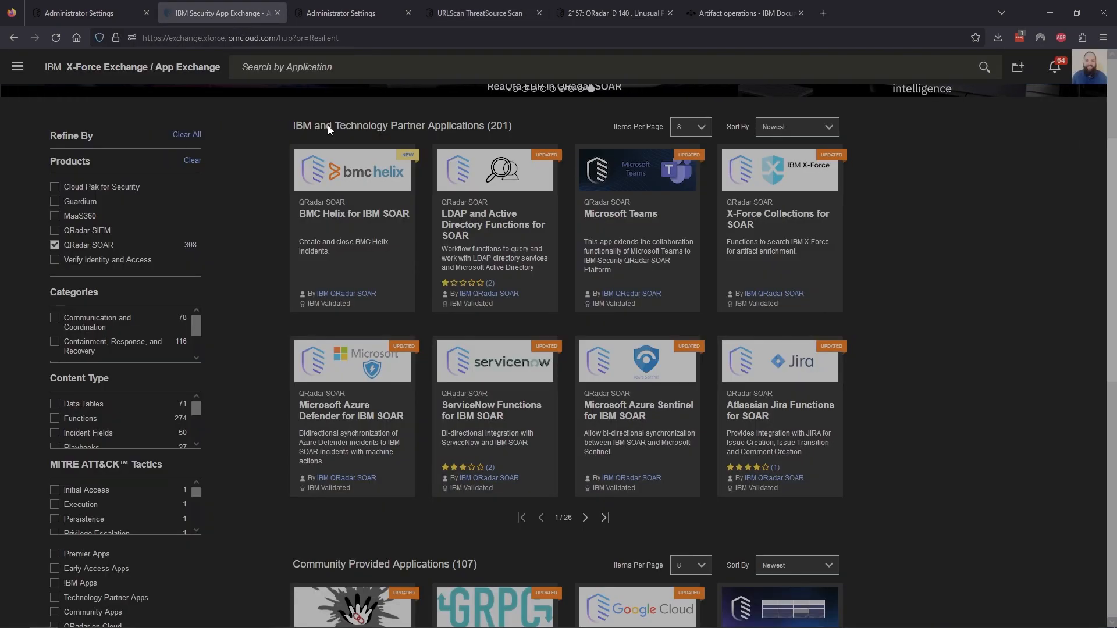
pyautogui.scroll(-1, 970, 284)
pyautogui.scroll(-8, 970, 284)
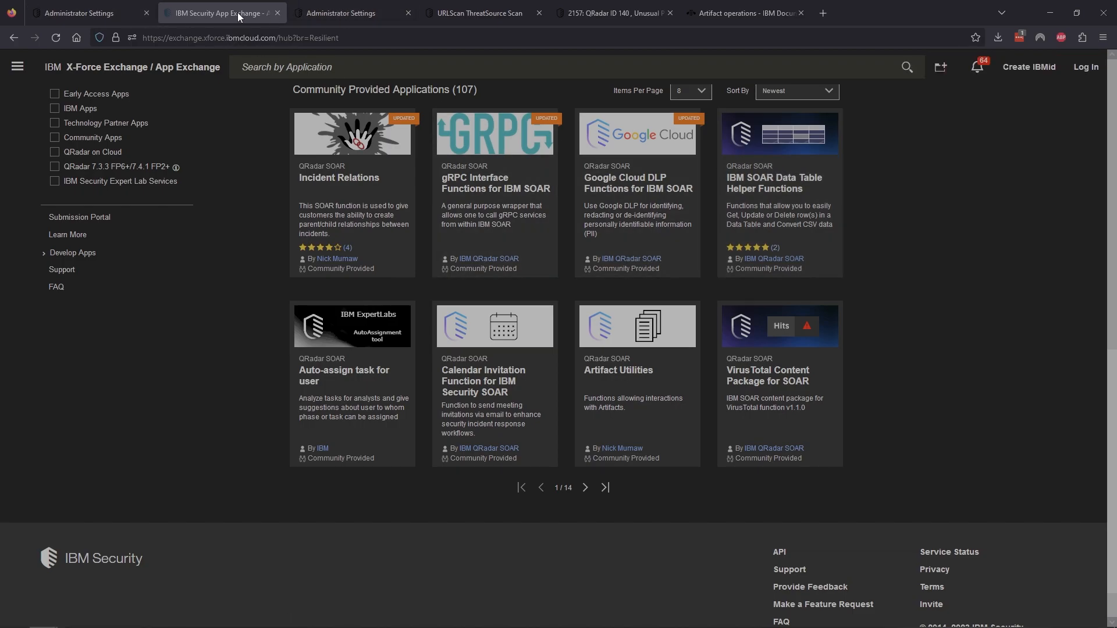
pyautogui.scroll(6, 502, 248)
pyautogui.scroll(2, 506, 224)
# - Leave the fn_urlscanio app details in Administrator Settings and show the Threat Sources list
pyautogui.click(351, 19)
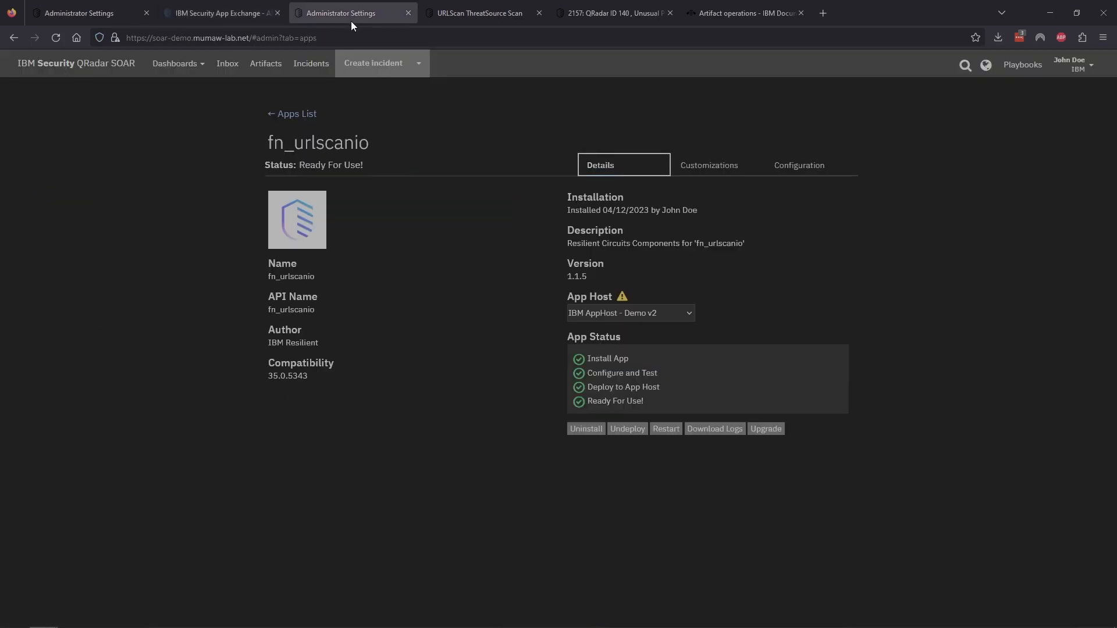
pyautogui.click(296, 115)
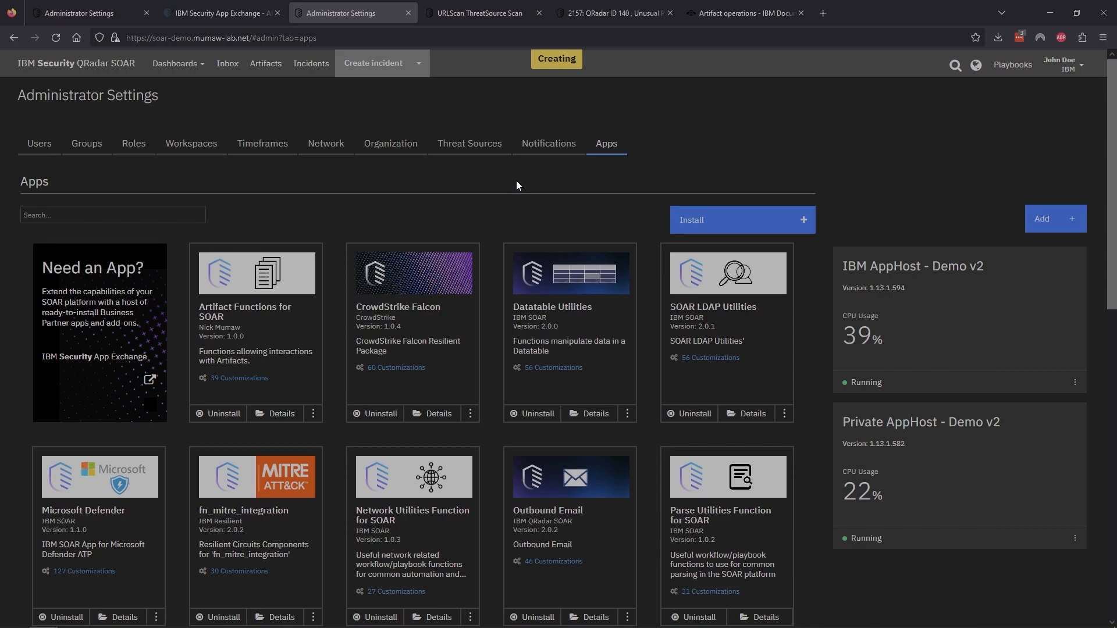
pyautogui.click(469, 143)
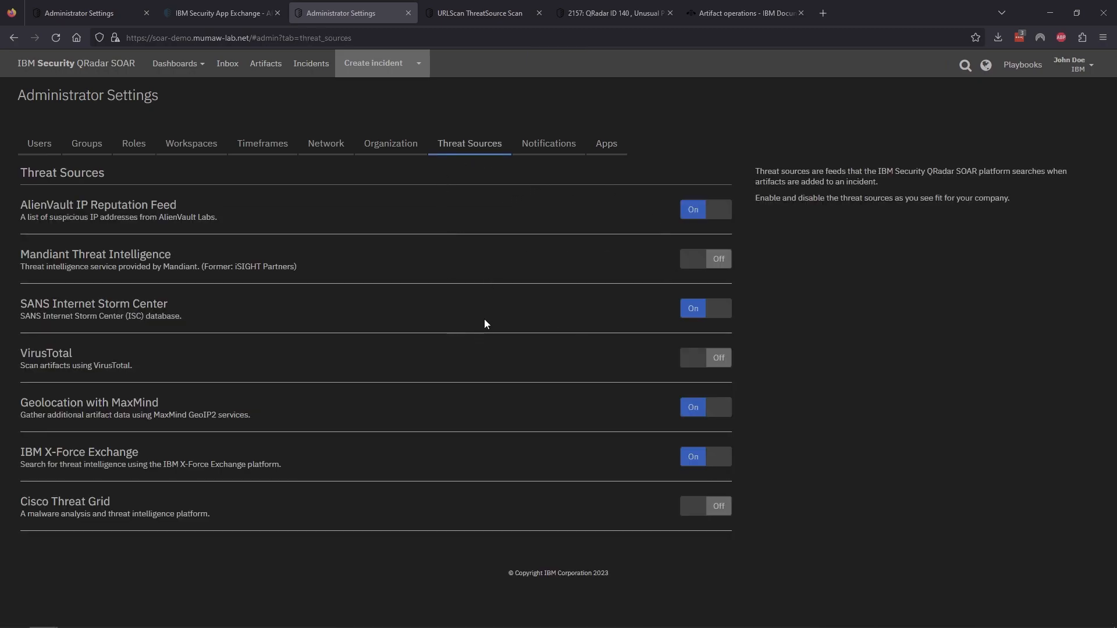